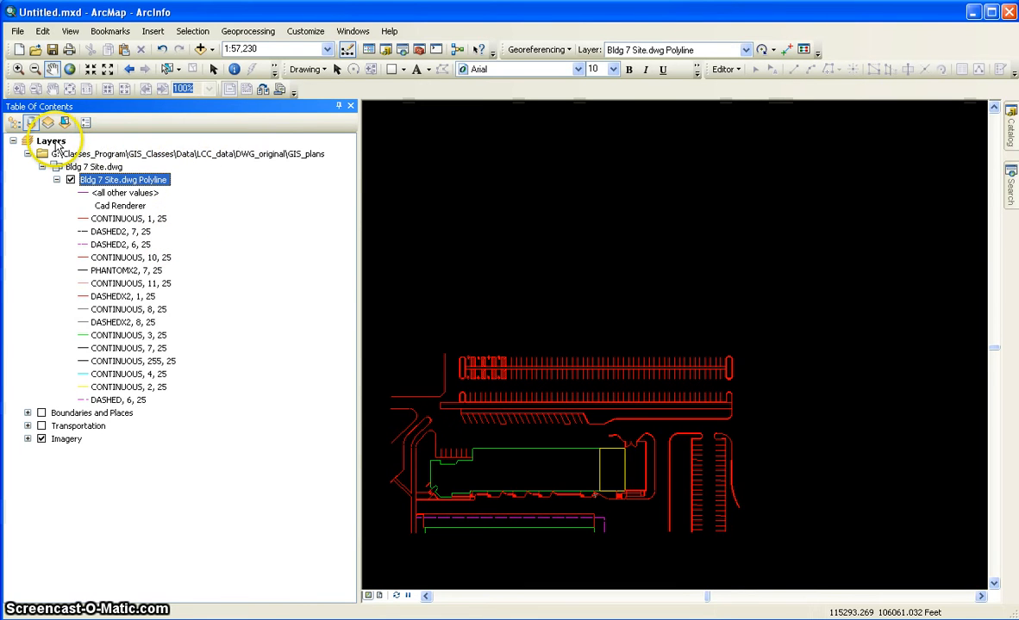
Zoom the world imagery in from full extent to the campus building beside the parking lot that matches the Bldg 7 drawing.
click(71, 70)
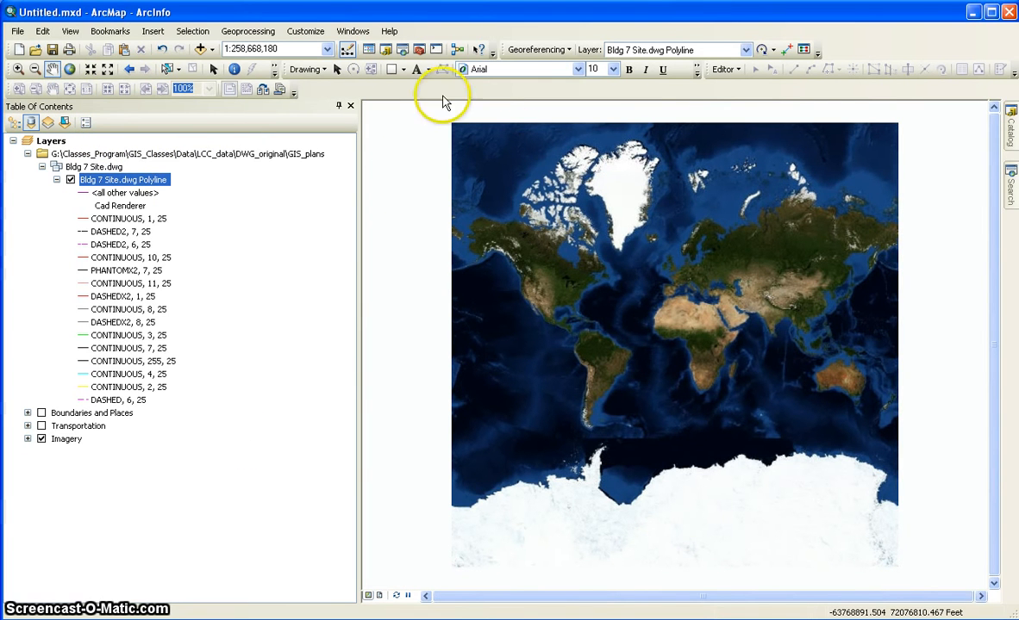
click(18, 69)
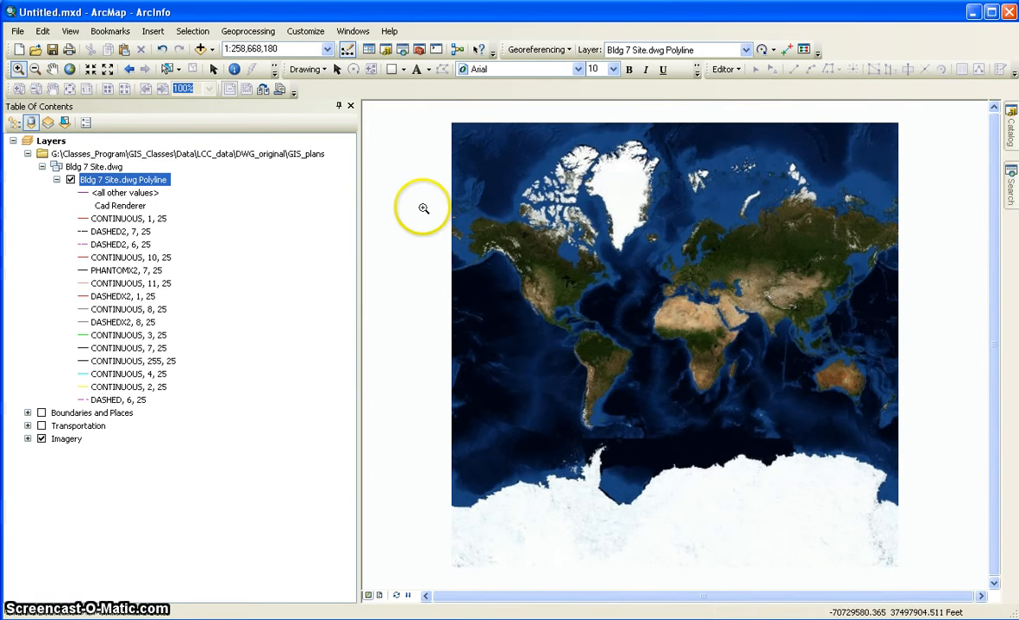
drag(476, 257, 502, 278)
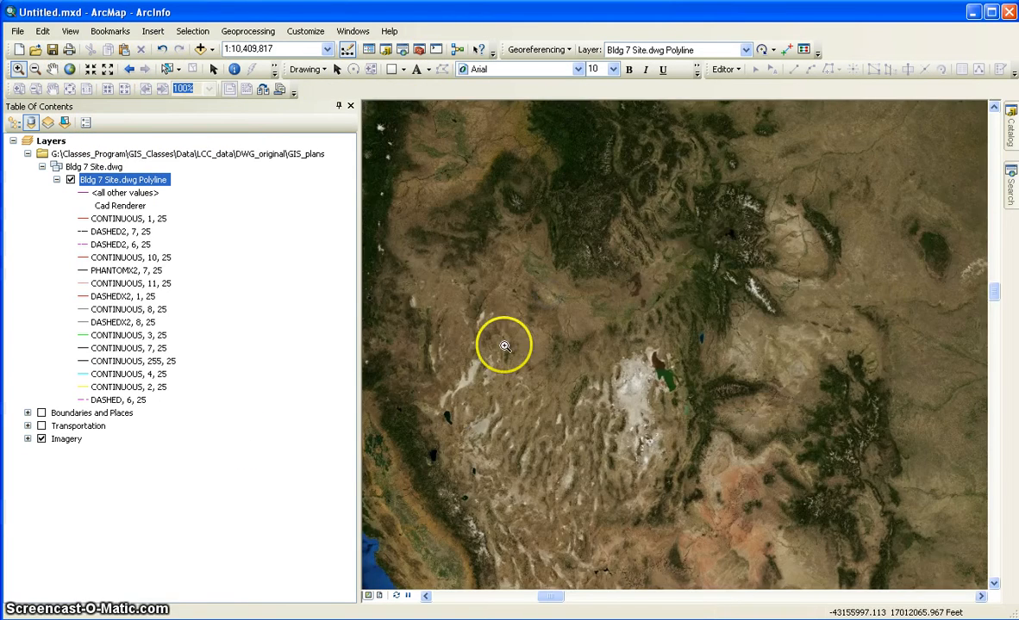
click(52, 70)
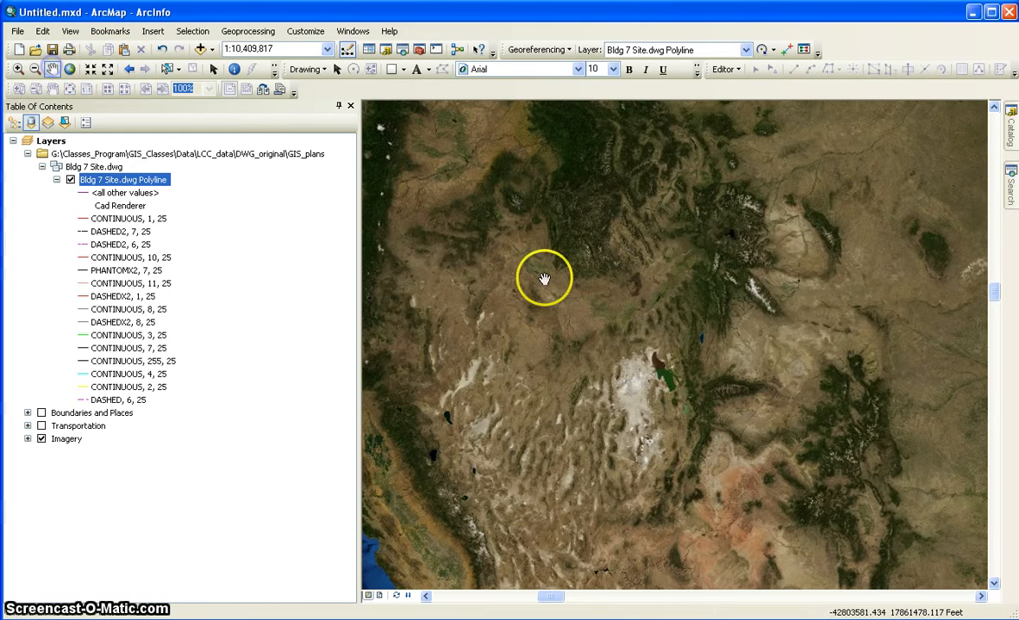
drag(431, 212, 628, 414)
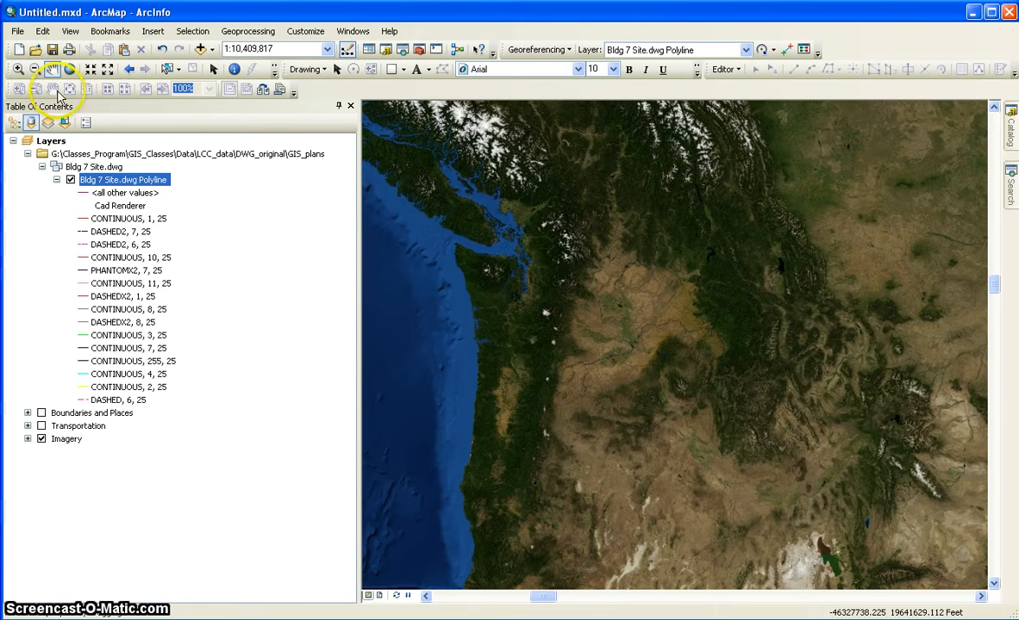
click(18, 70)
drag(494, 418, 550, 462)
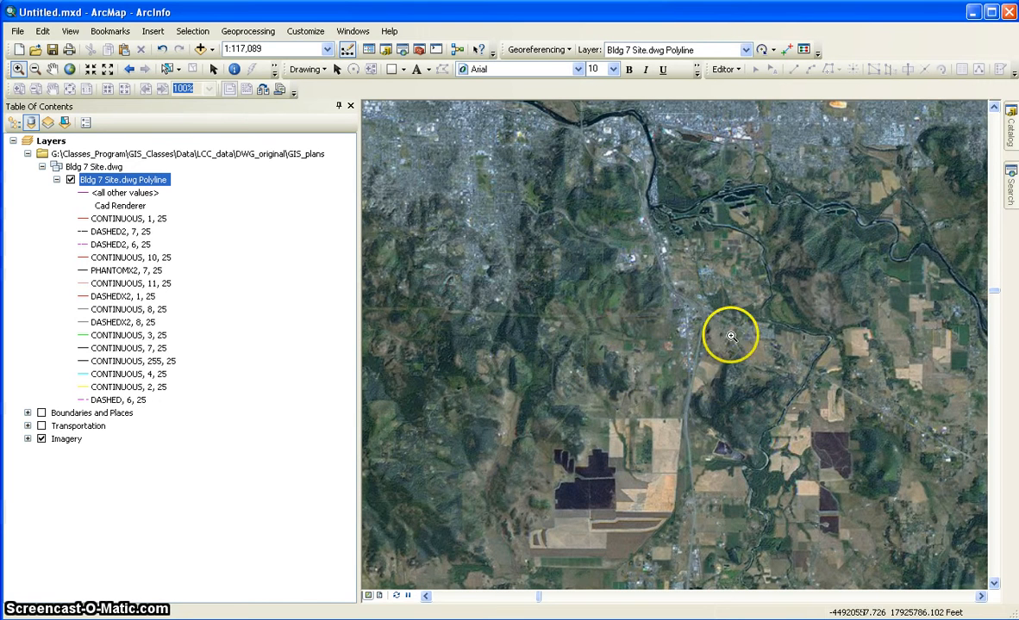
drag(592, 224, 674, 301)
click(658, 267)
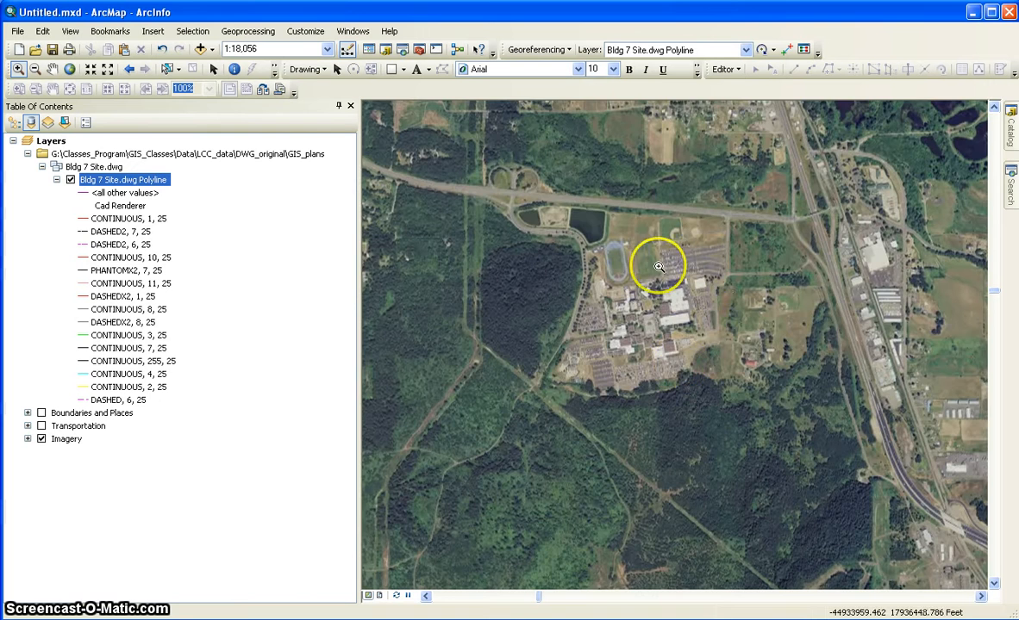
drag(648, 238, 728, 298)
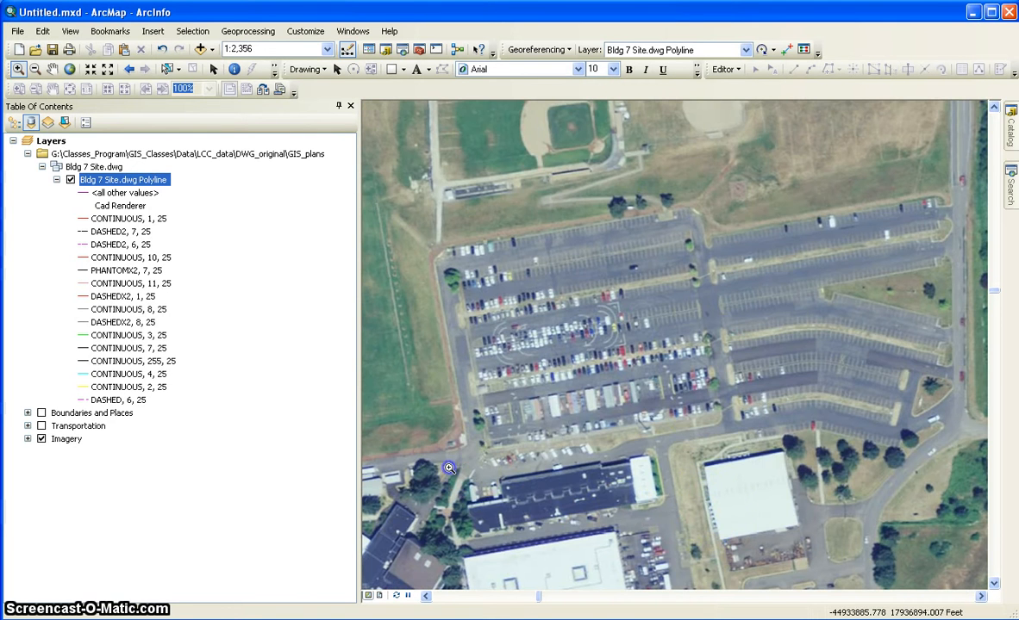
drag(442, 444, 718, 579)
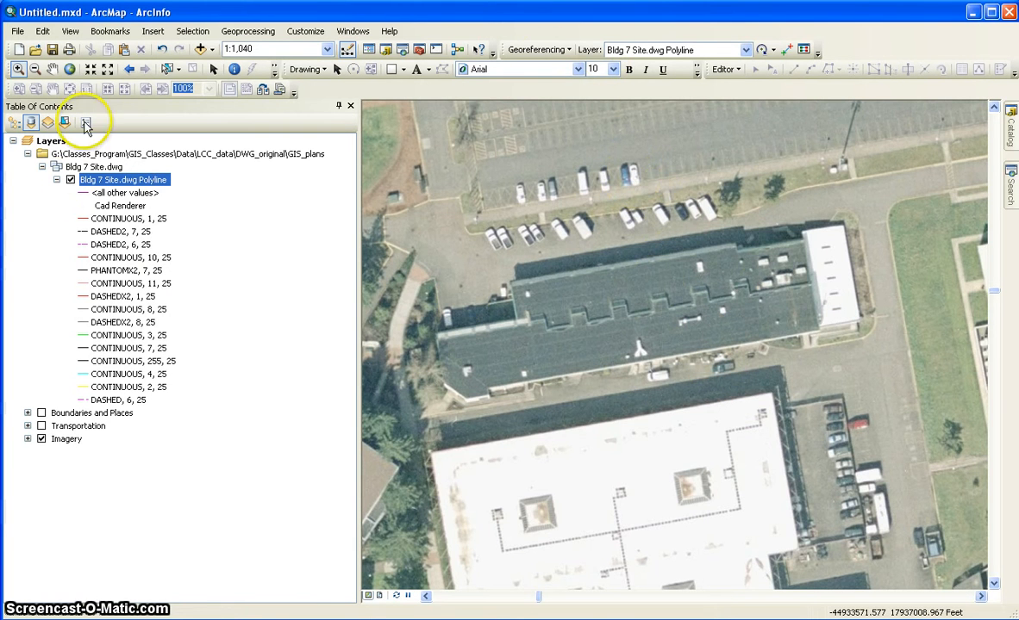
Check the coordinate system of the Layers data frame in its properties.
right_click(47, 144)
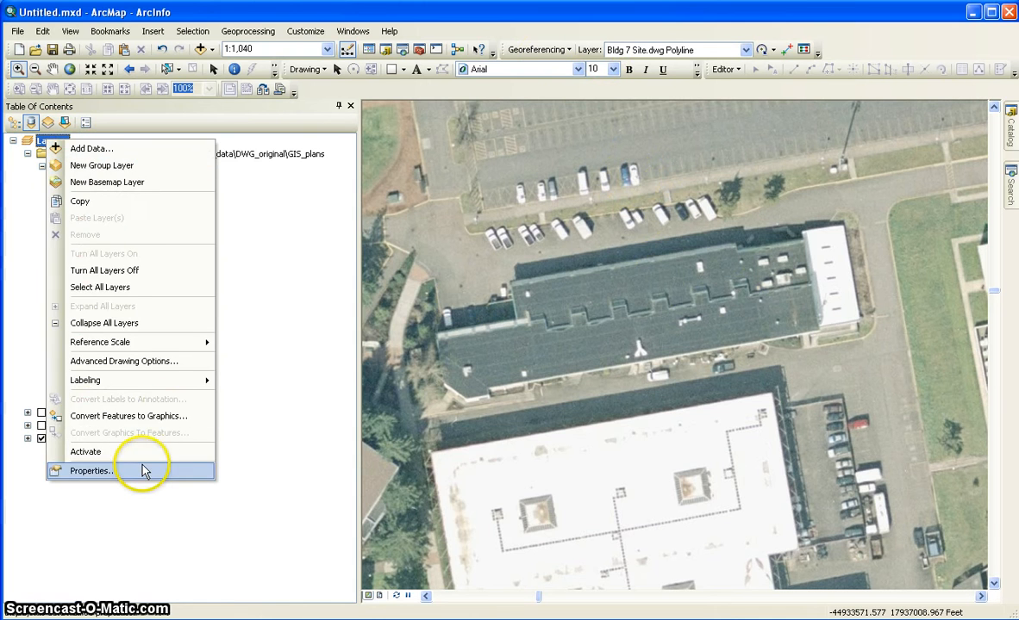
click(171, 469)
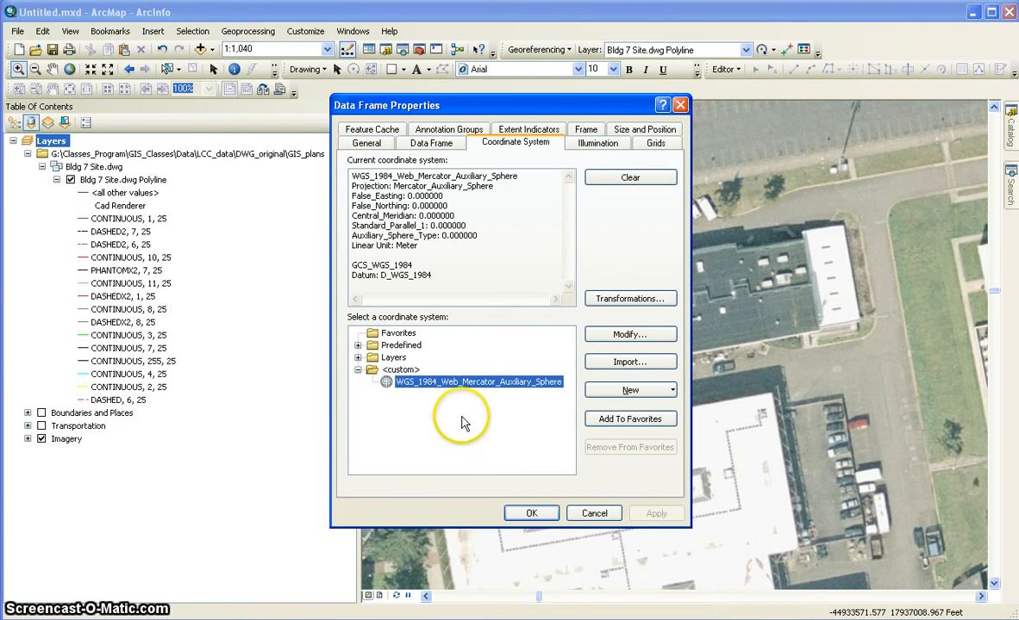
click(532, 513)
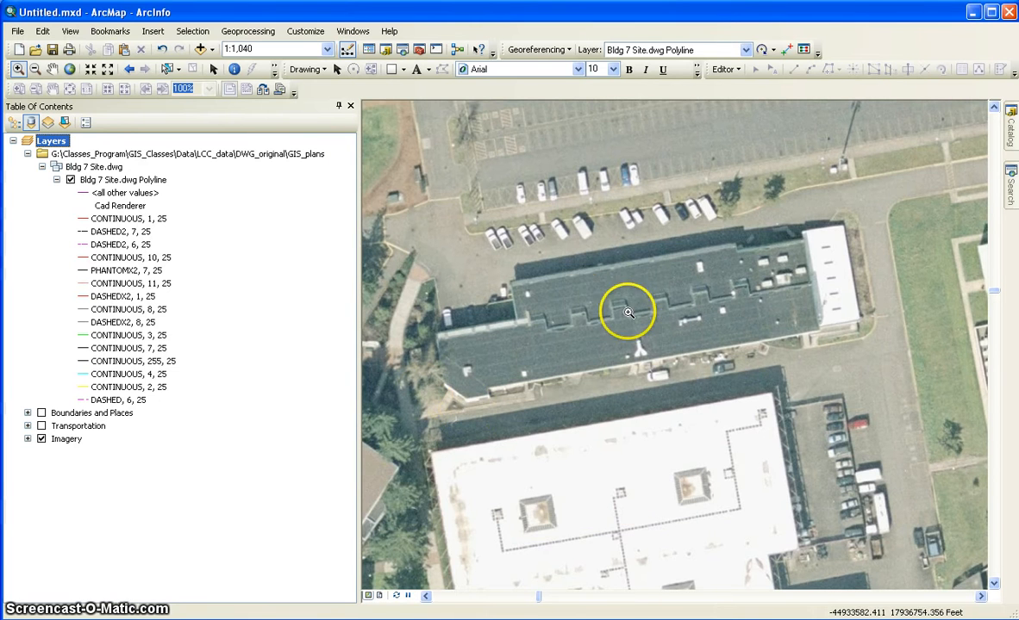
Fit the Bldg 7 Site.dwg Polyline layer to the display and rotate it roughly parallel to the building in the imagery.
click(565, 52)
click(617, 102)
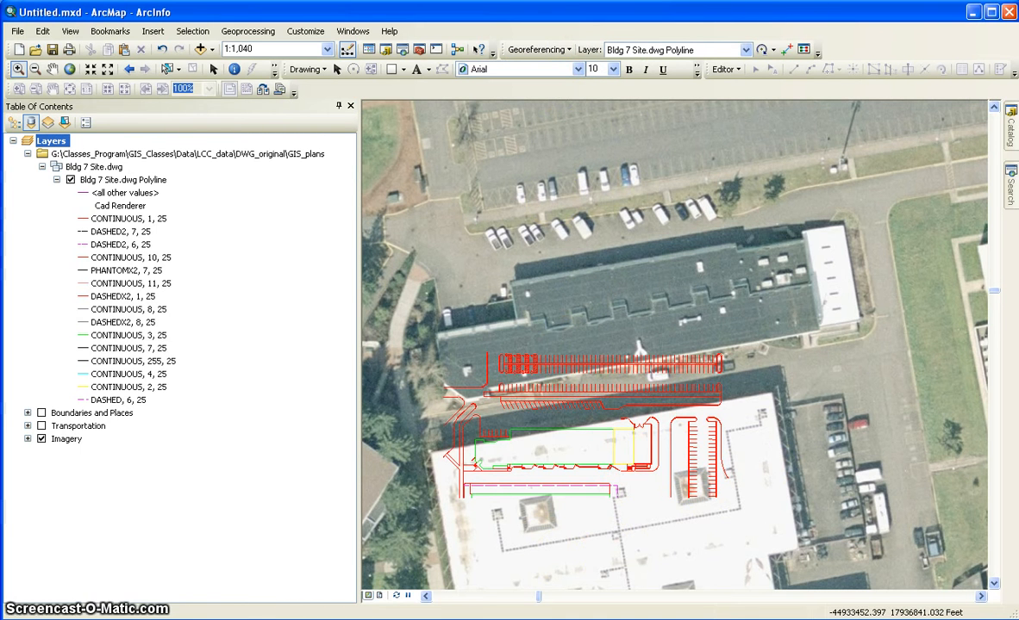
click(761, 49)
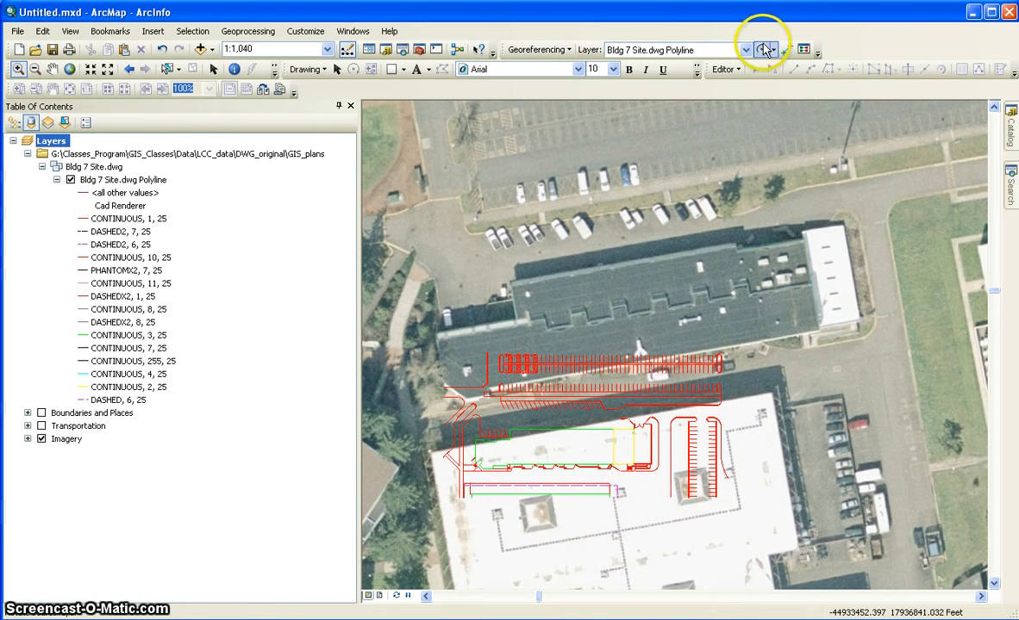
click(679, 407)
click(690, 428)
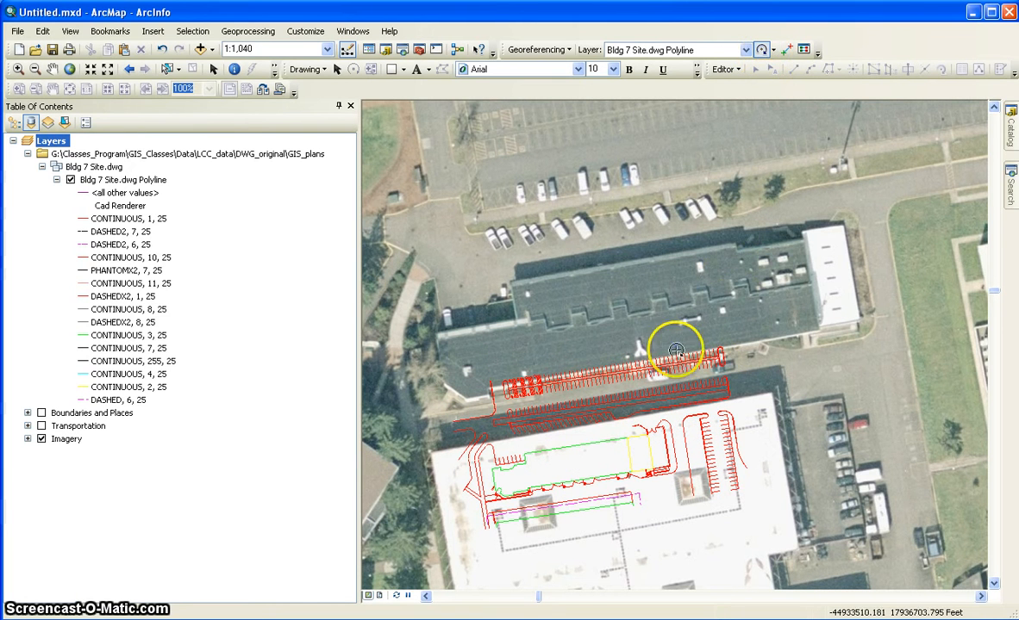
Add two control point links from the green building outline's western corners to the matching roof corners in the imagery.
click(786, 49)
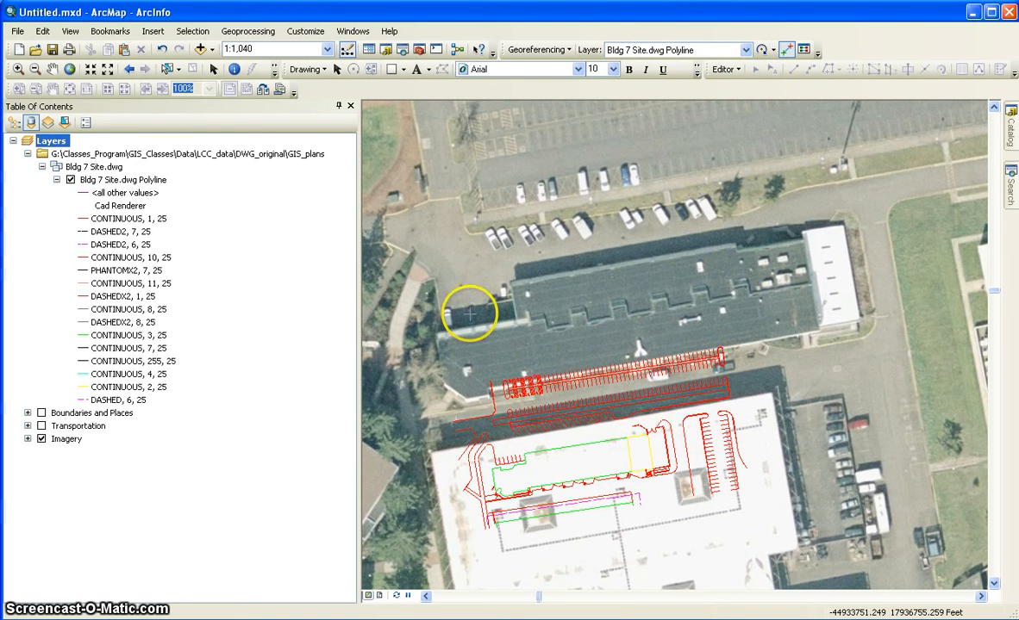
click(491, 470)
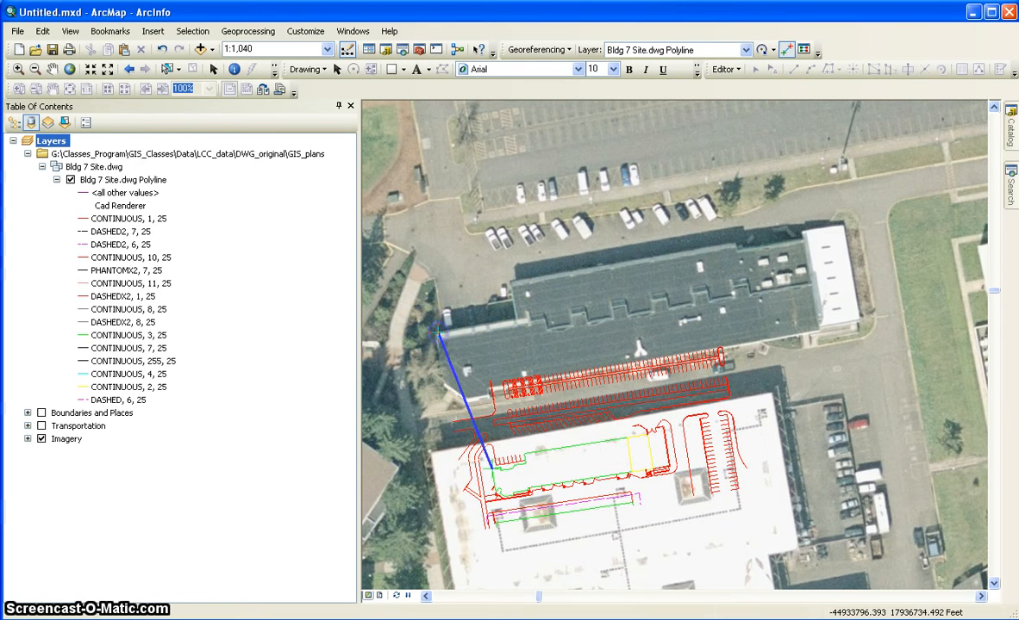
click(523, 454)
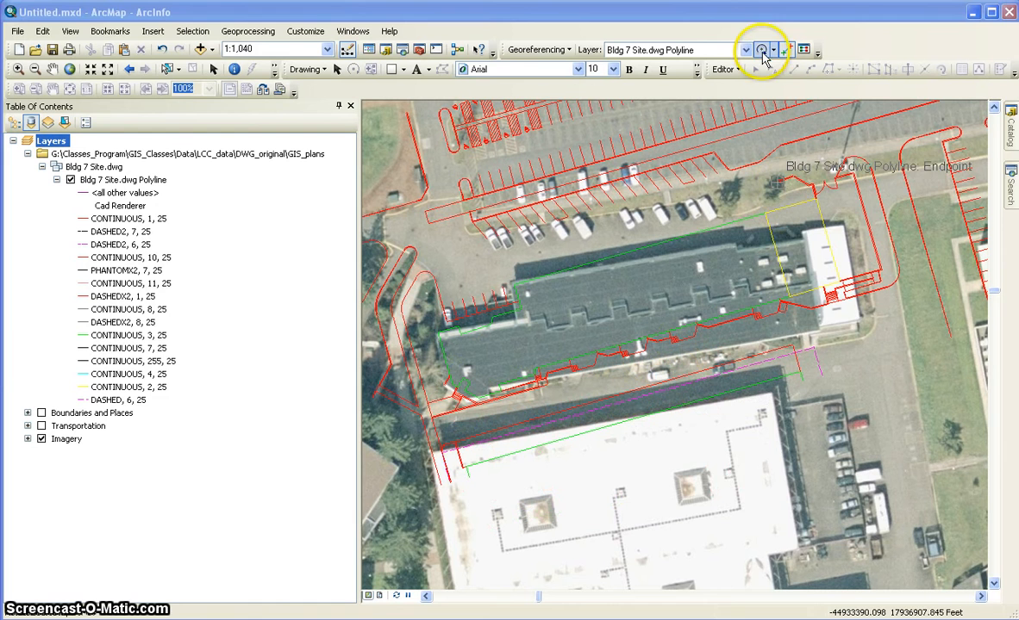
Rotate the georeferenced drawing until its building outline runs parallel to the roof edges in the imagery.
click(762, 51)
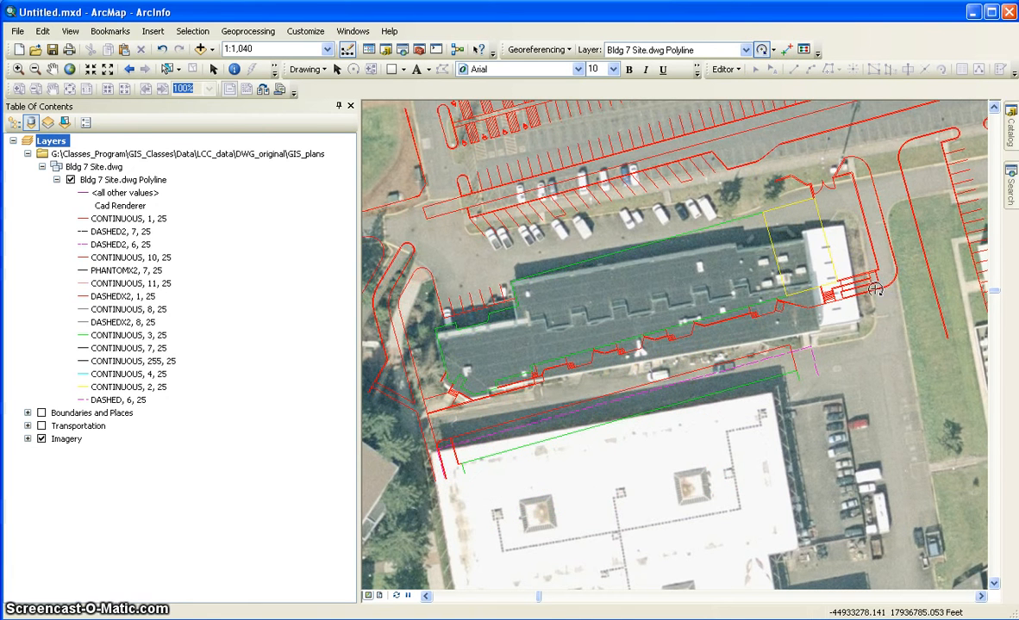
drag(851, 241, 855, 288)
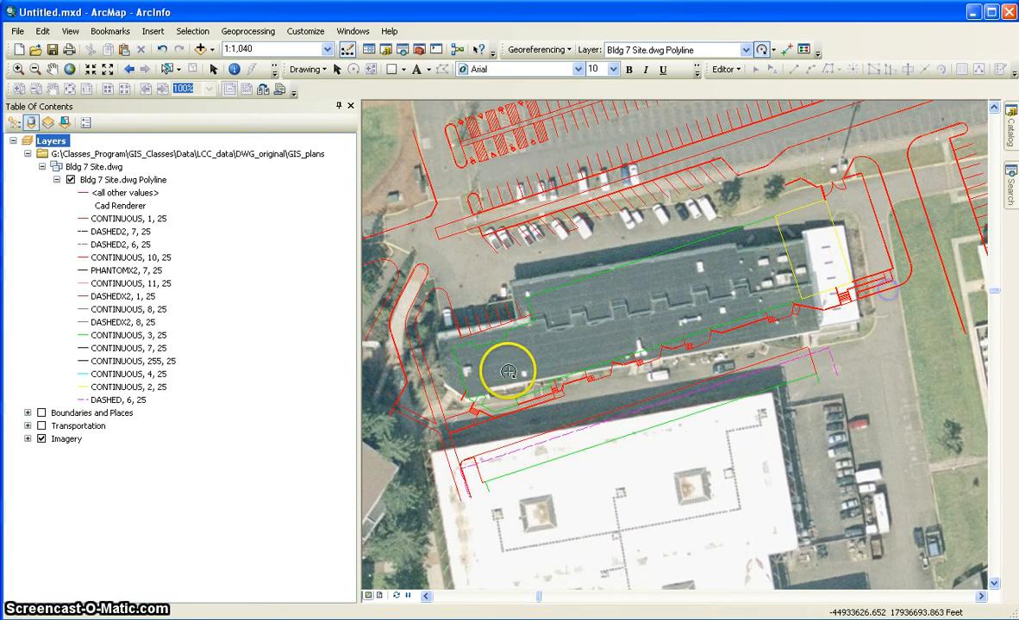
drag(447, 377, 434, 333)
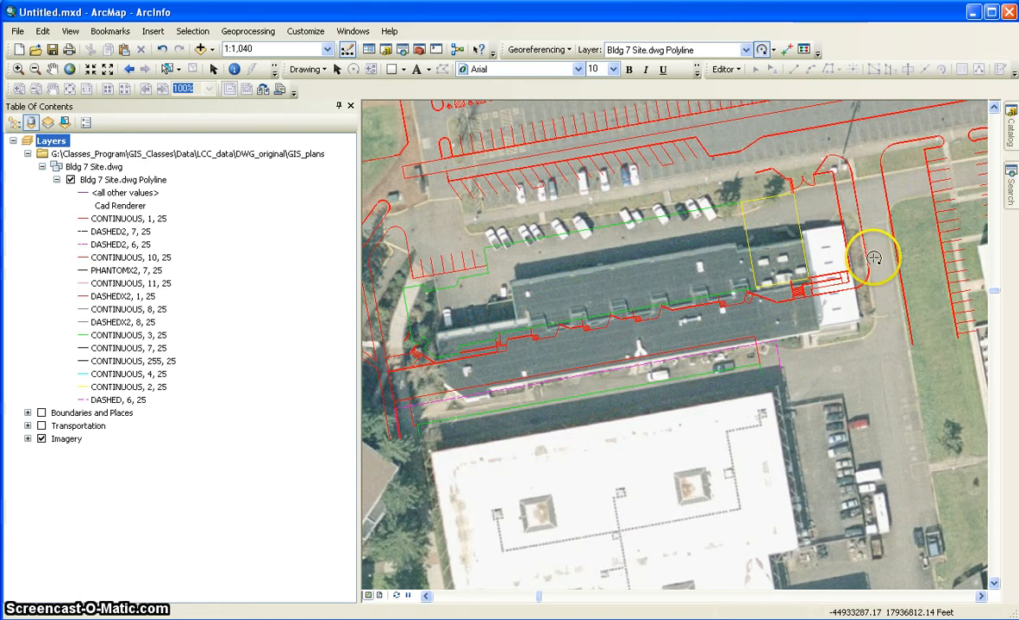
Shift the drawing so the green outline lies over the dark-roofed building in the imagery.
click(773, 50)
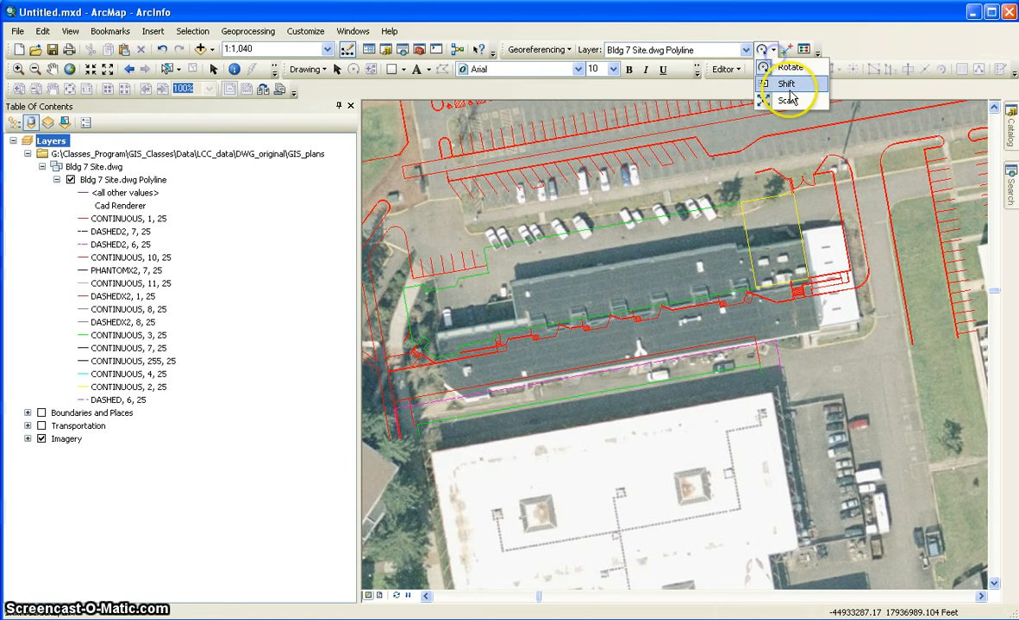
click(788, 85)
drag(725, 216, 646, 318)
click(658, 315)
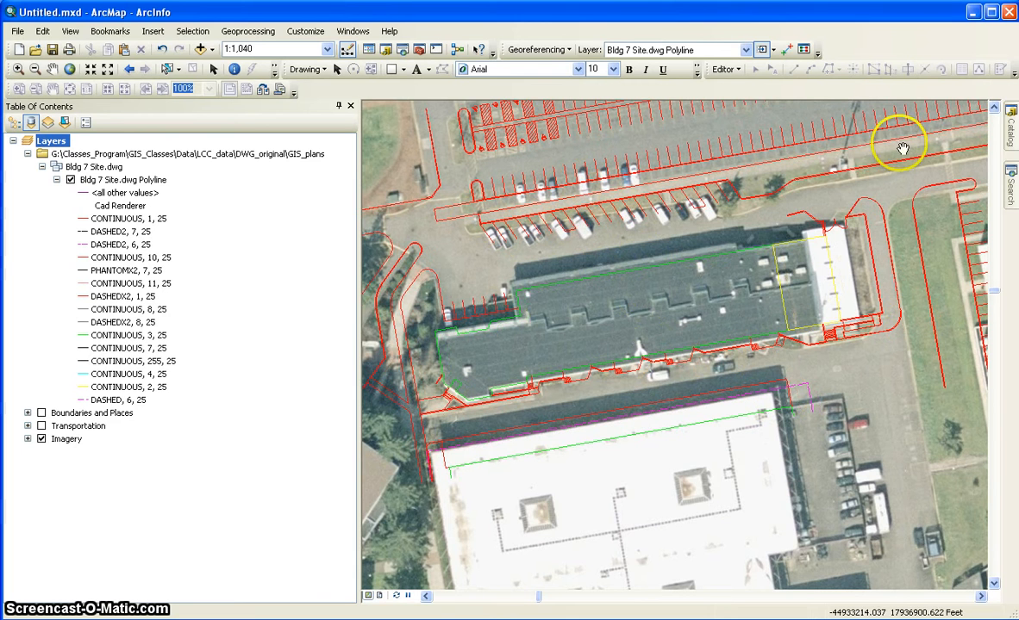
Scale the drawing with the georeferencing Scale tool to adjust its size to the building.
click(773, 50)
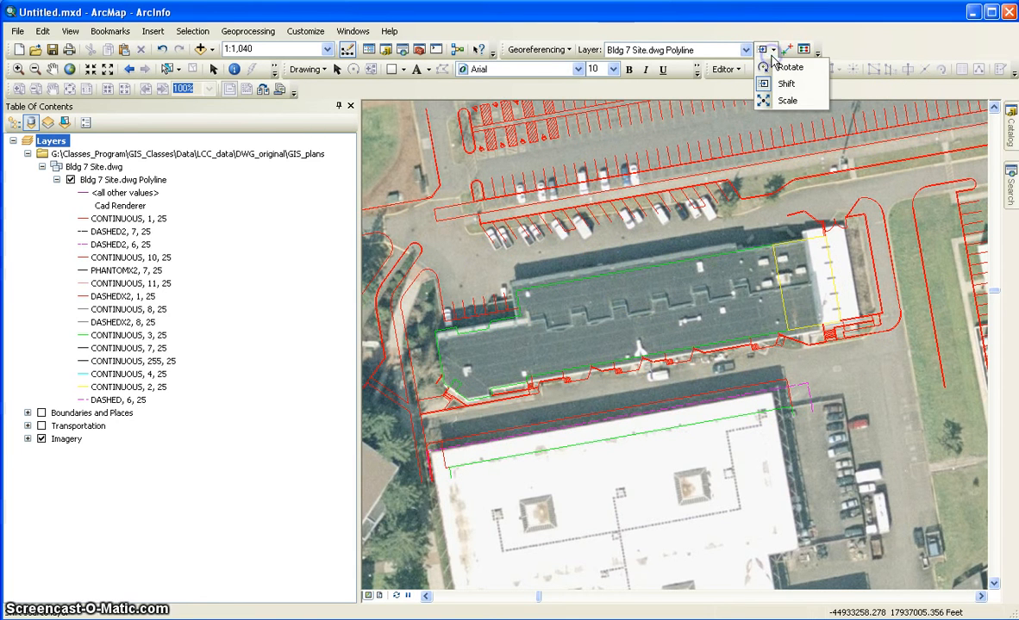
click(844, 100)
drag(814, 337, 750, 322)
drag(707, 424, 707, 430)
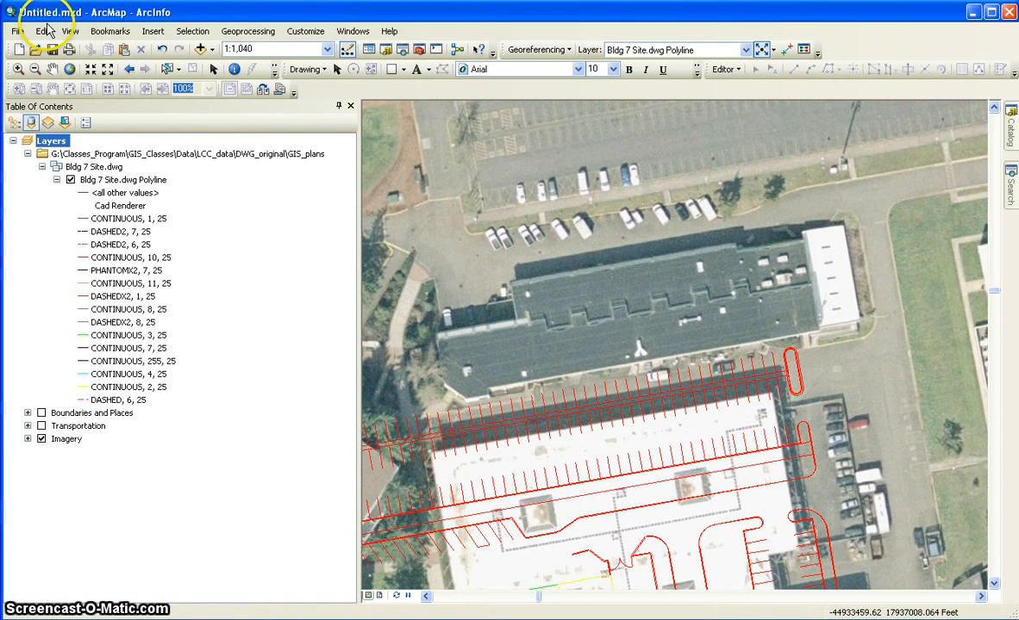
Shift the scaled drawing back over the building and fine-tune its alignment with the roof edges.
click(773, 50)
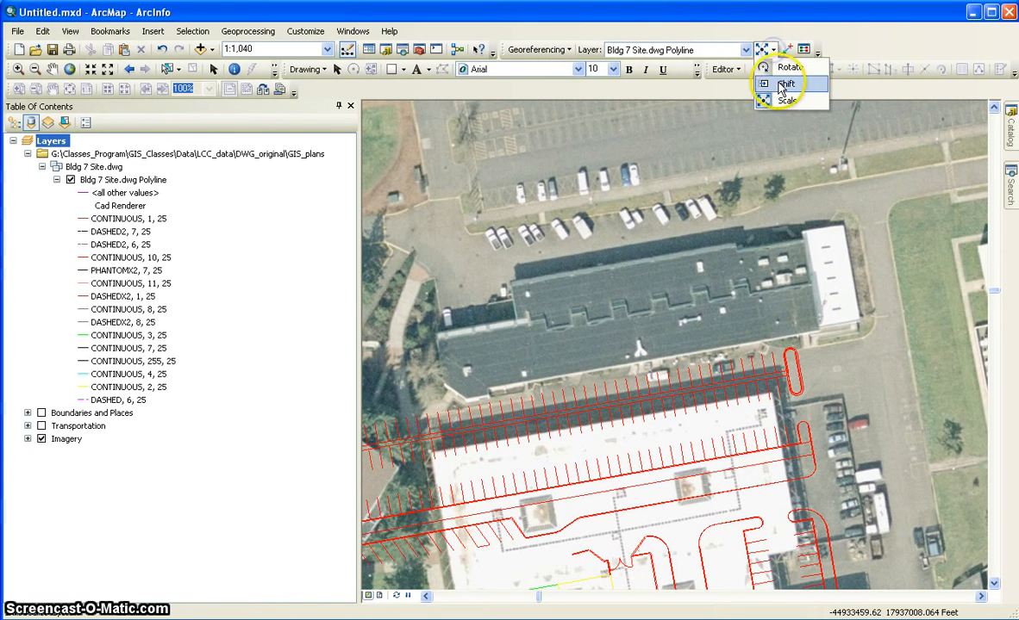
click(783, 88)
drag(685, 484, 791, 295)
drag(669, 441, 743, 293)
drag(652, 343, 740, 337)
mouse_move(605, 317)
mouse_down()
mouse_move(621, 336)
mouse_move(629, 317)
mouse_move(609, 322)
mouse_move(623, 322)
mouse_move(605, 316)
mouse_move(610, 300)
mouse_up()
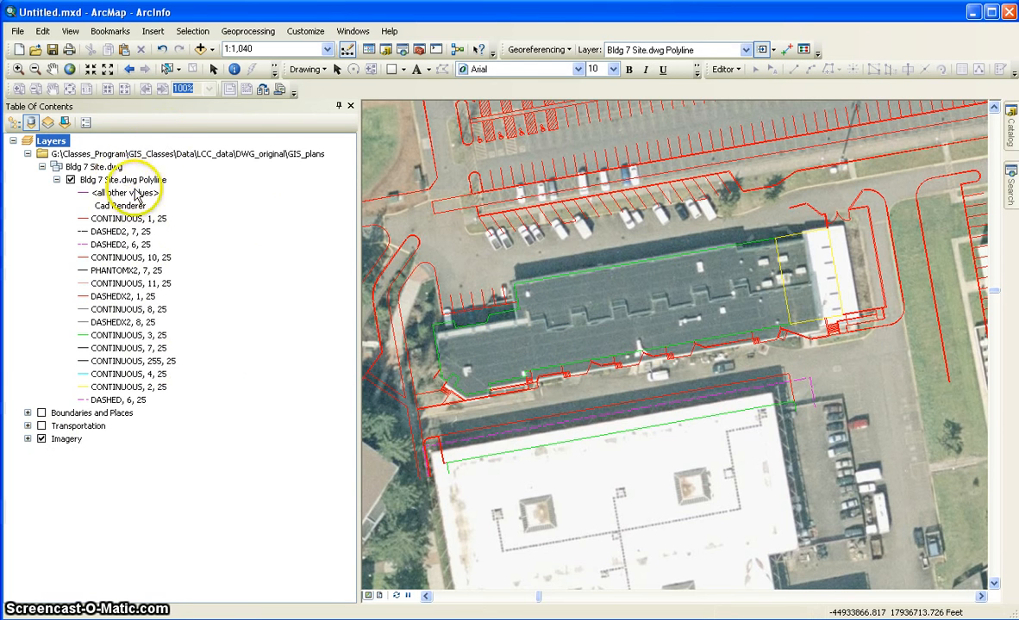
Export the Bldg 7 Site.dwg Polyline layer to CAD as a DWG_R2010 file named buildingtests2 in the dwg_test folder.
right_click(115, 181)
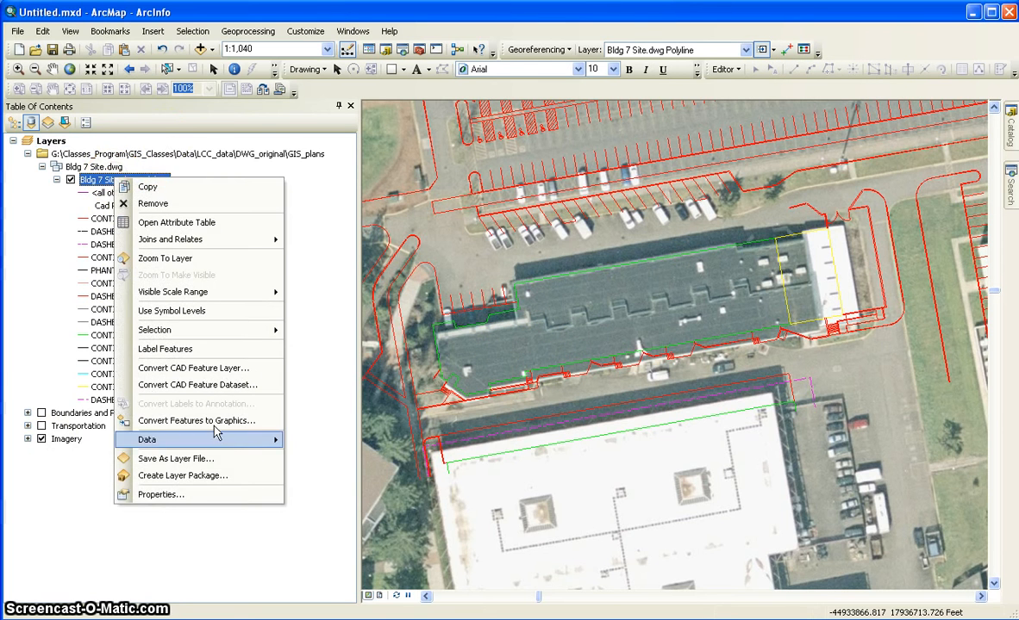
mouse_move(208, 440)
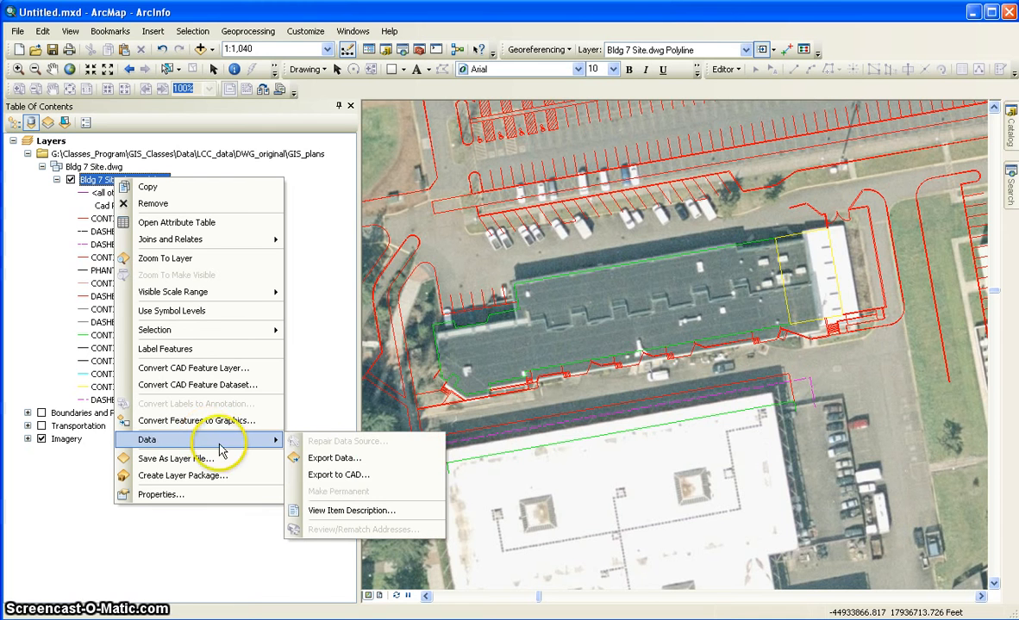
click(395, 483)
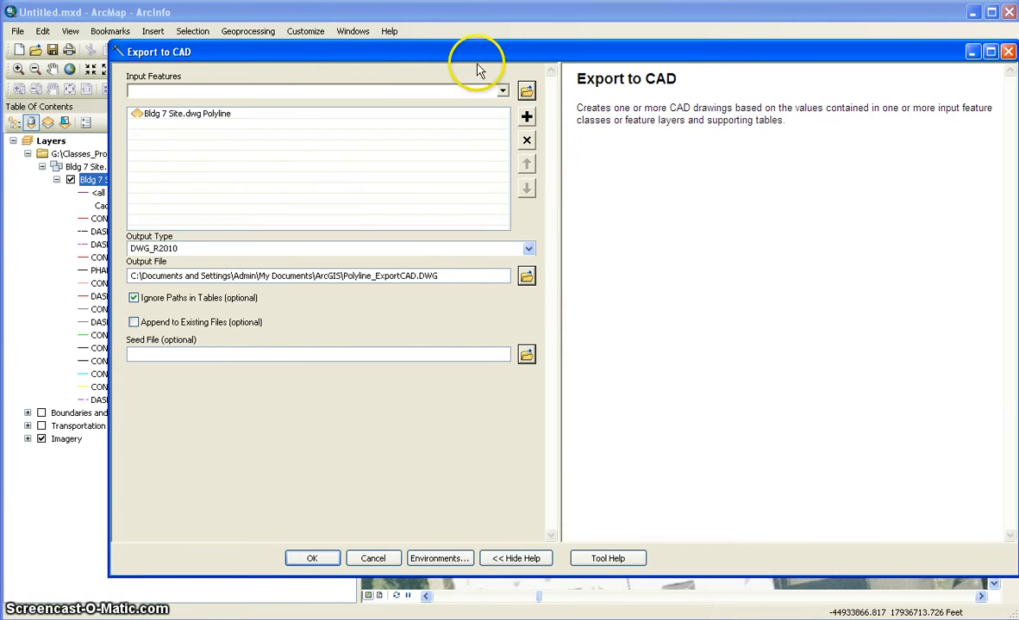
click(527, 280)
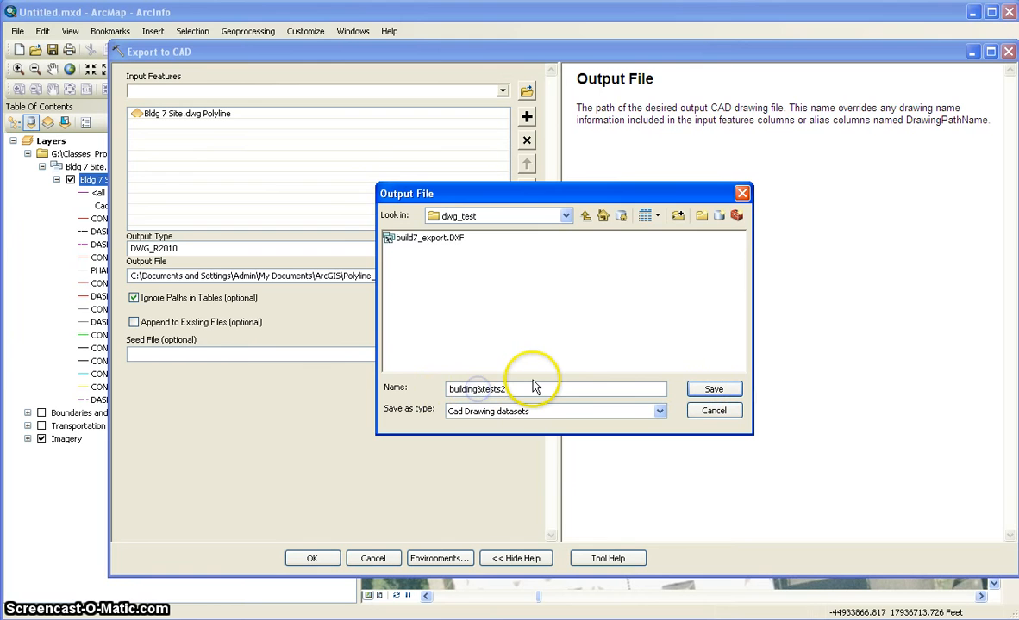
click(702, 392)
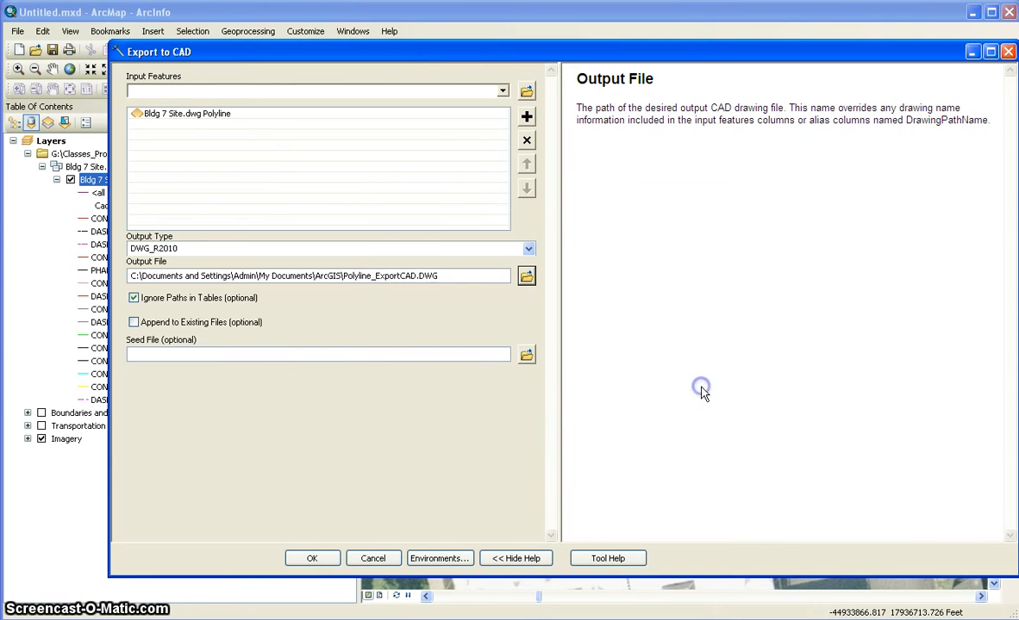
click(325, 561)
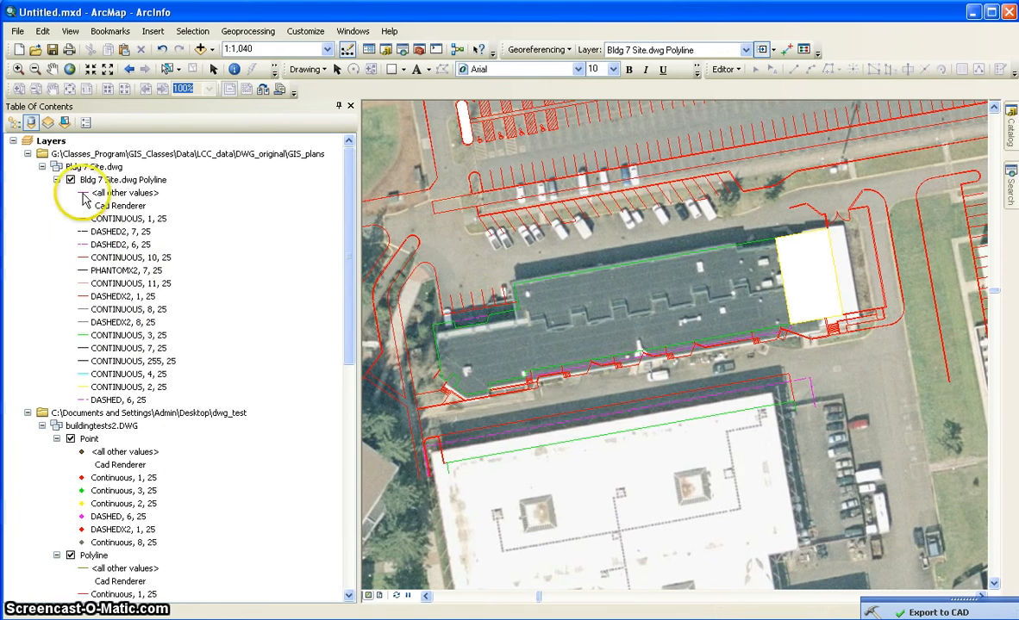
Collapse the Bldg 7 Site.dwg and buildingtests2.DWG groups in the table of contents.
click(41, 166)
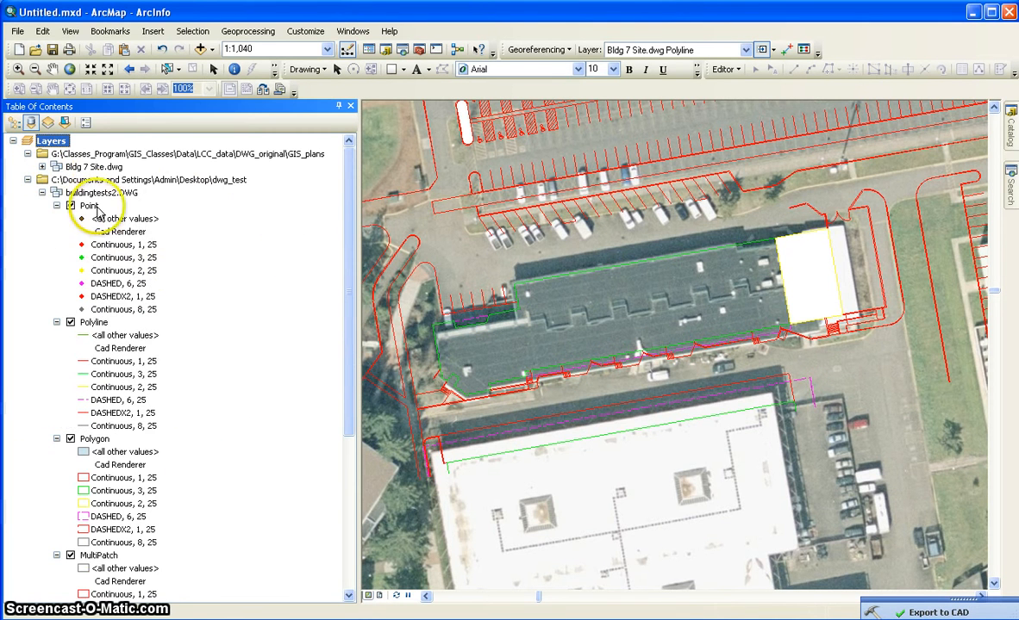
click(42, 193)
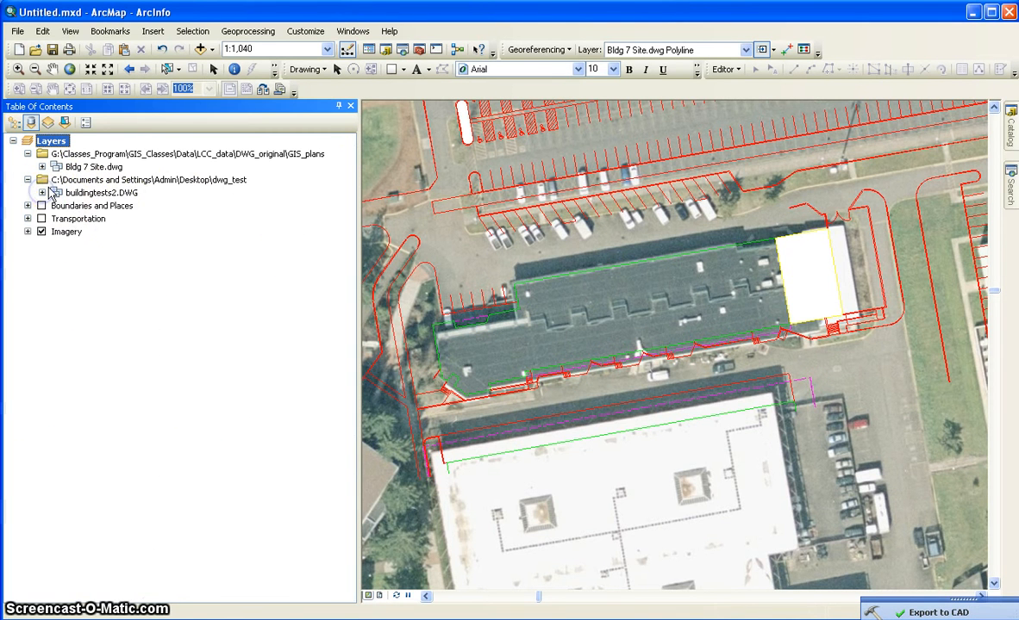
Remove the original GIS_plans folder group with Bldg 7 Site.dwg from the map, keeping the exported buildingtests2.DWG.
click(42, 193)
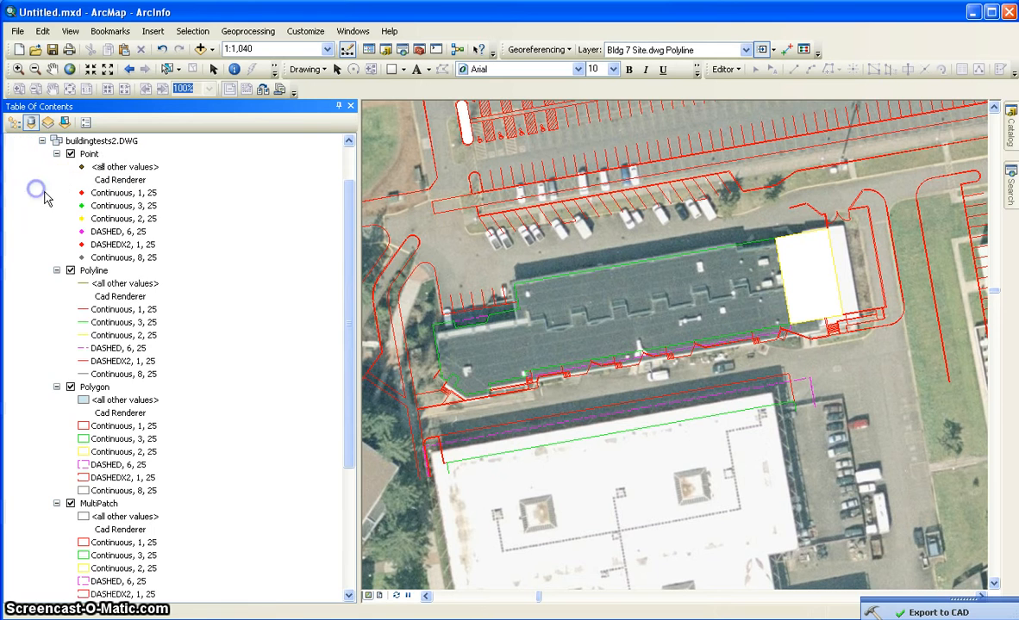
click(39, 141)
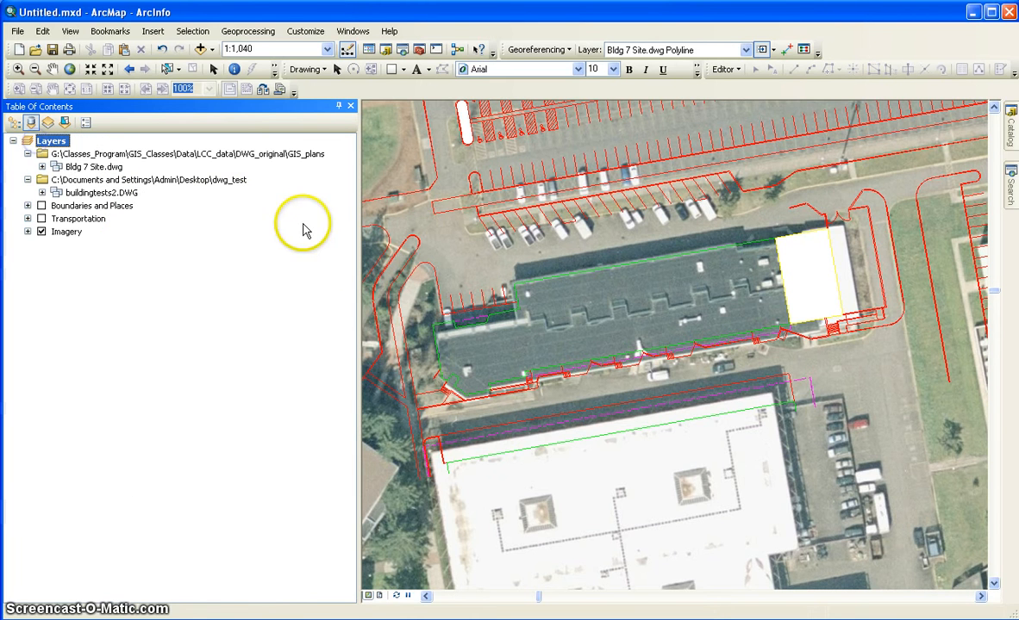
click(42, 167)
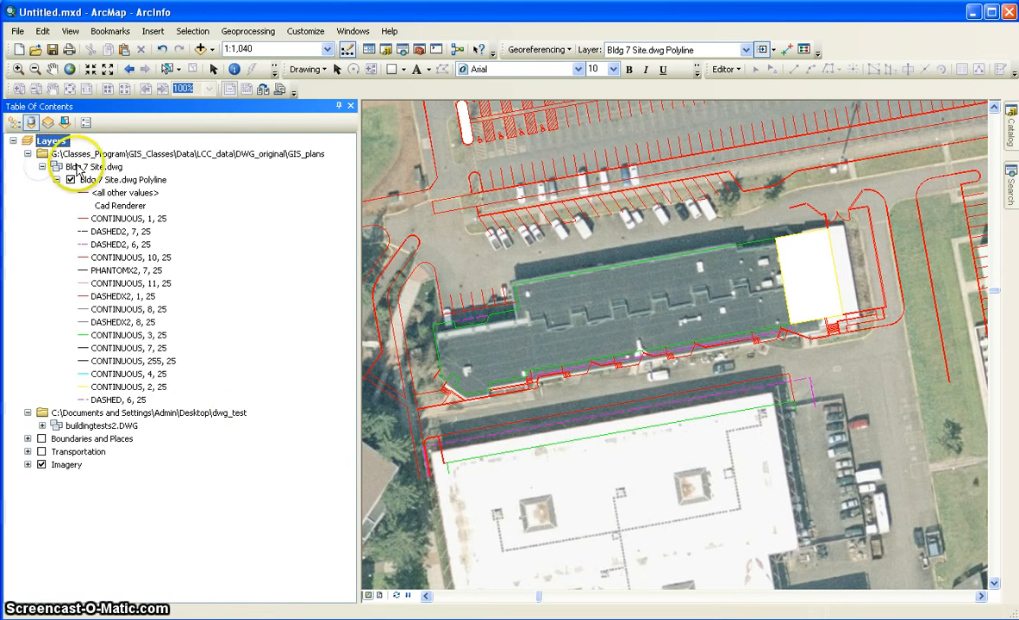
click(226, 211)
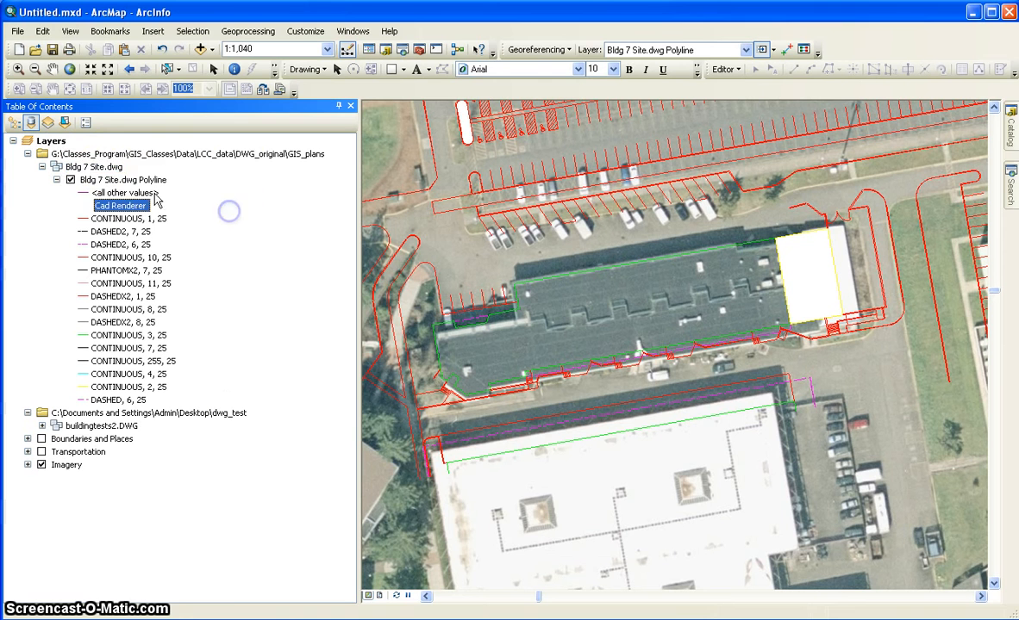
click(86, 166)
right_click(110, 154)
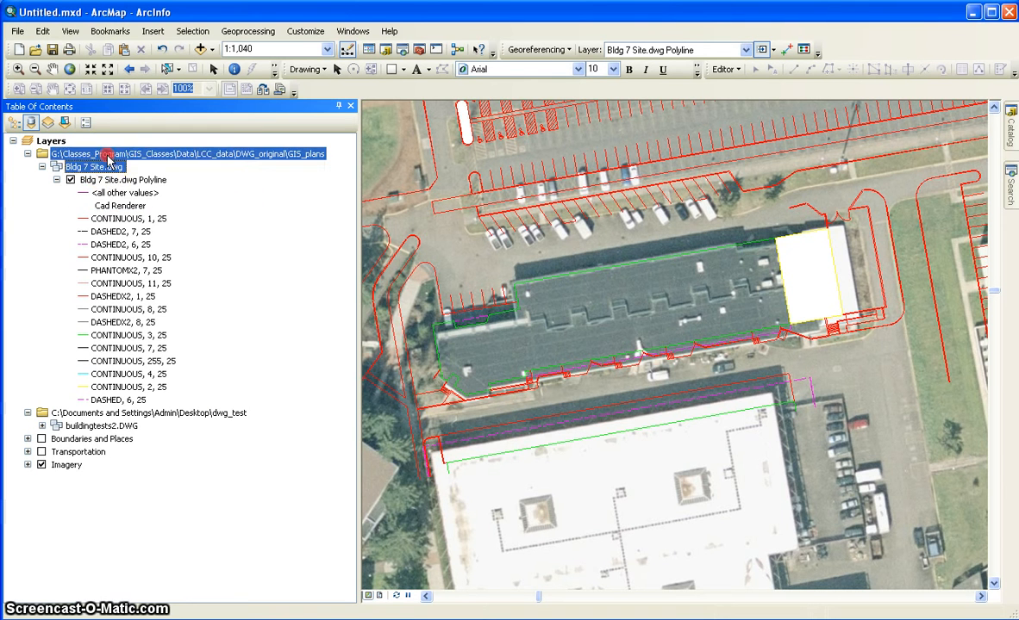
click(143, 164)
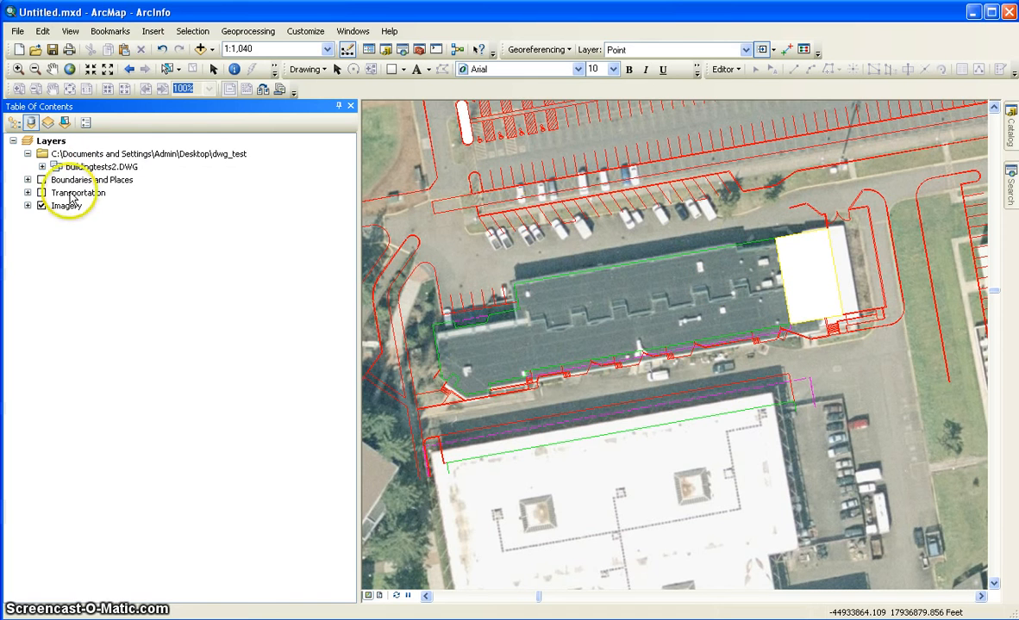
Turn off the Point layer of buildingtests2.DWG and collapse the drawing's group.
click(42, 167)
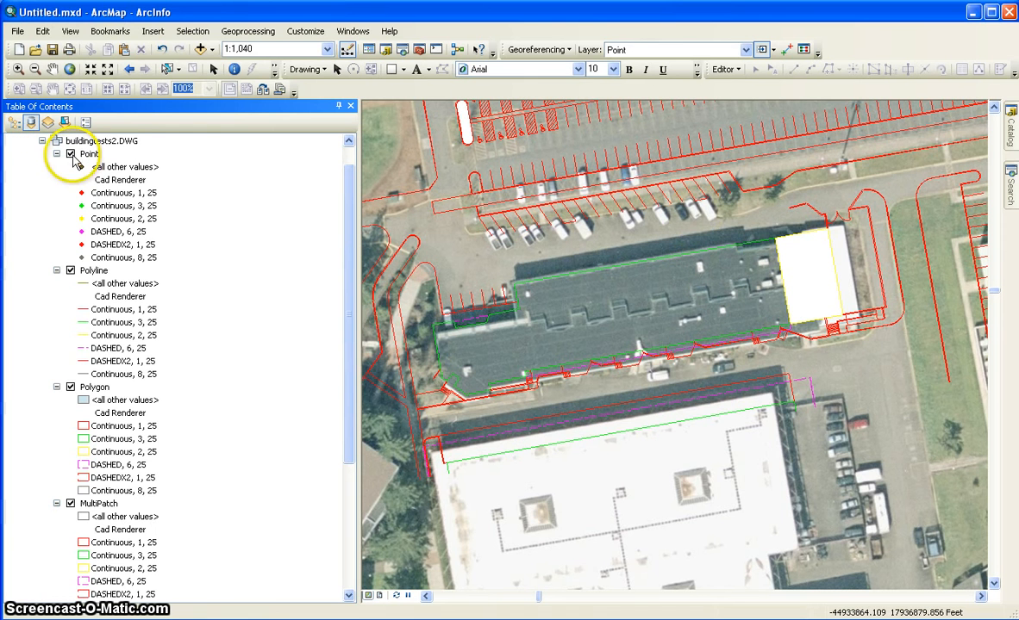
click(56, 153)
click(42, 141)
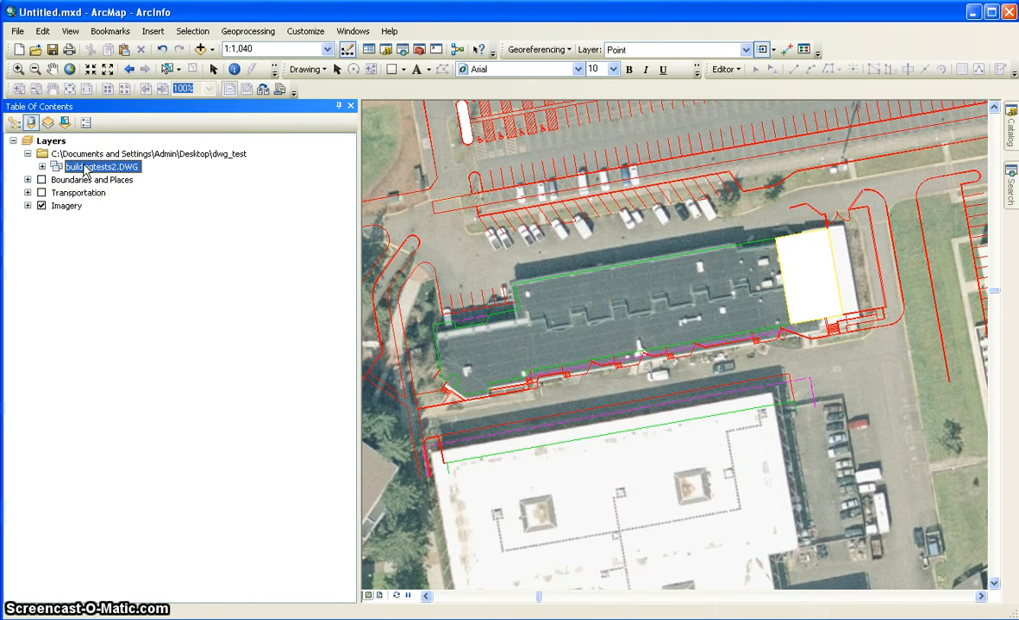
Check the data source and coordinate system in the properties of the buildingtests2.DWG Polyline layer.
click(41, 166)
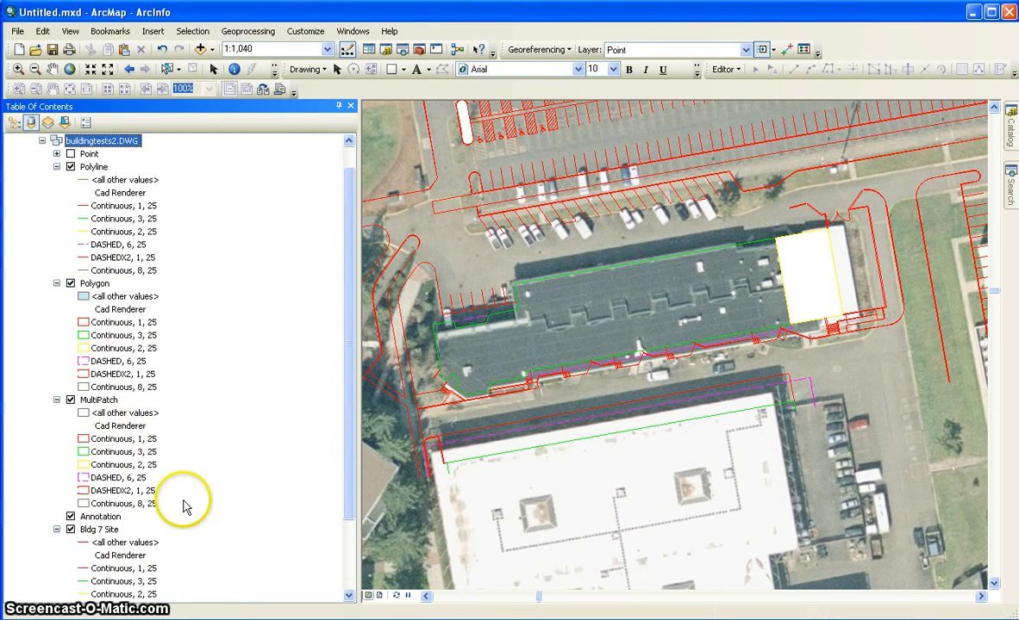
scroll(188, 495, down, 3)
scroll(192, 479, up, 3)
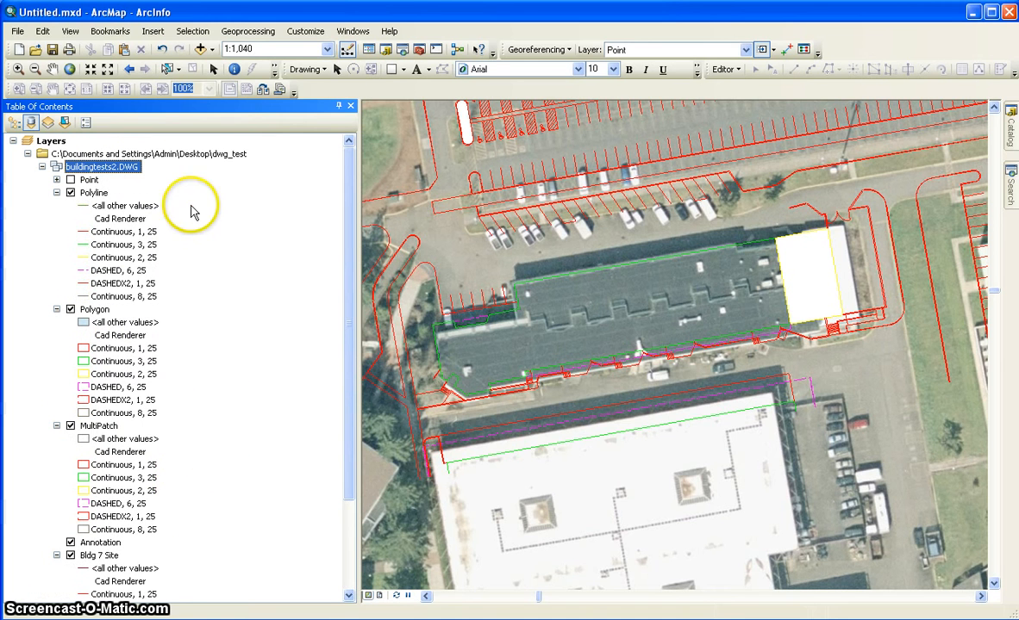
right_click(94, 194)
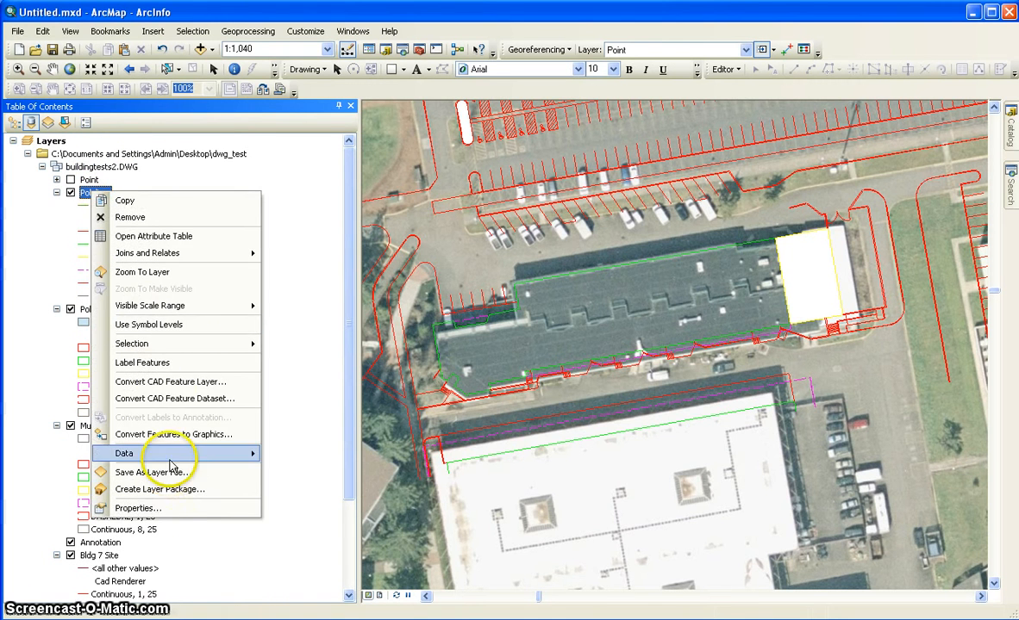
click(168, 509)
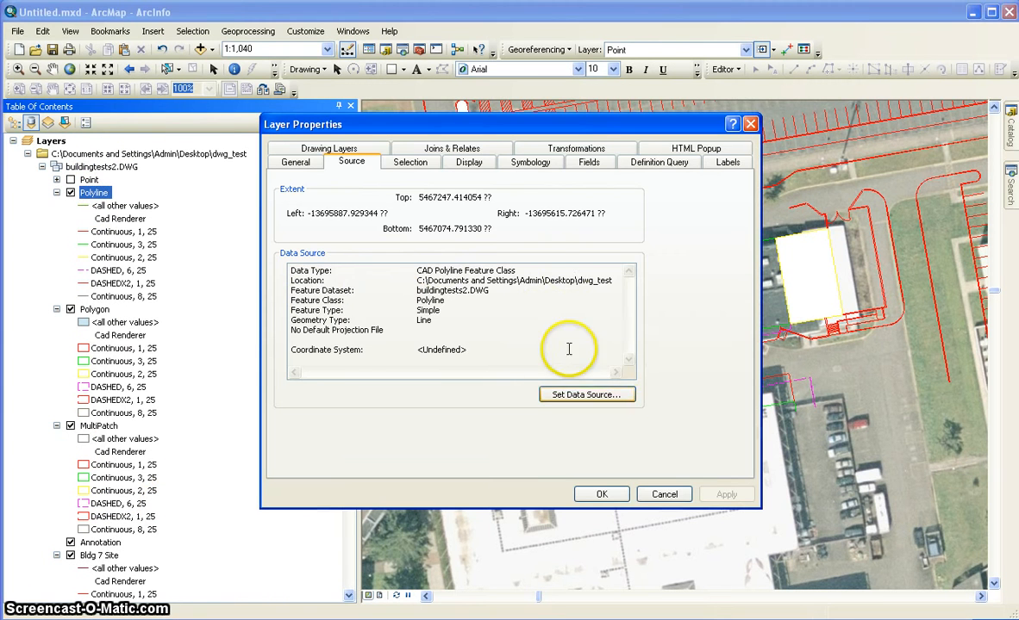
click(605, 495)
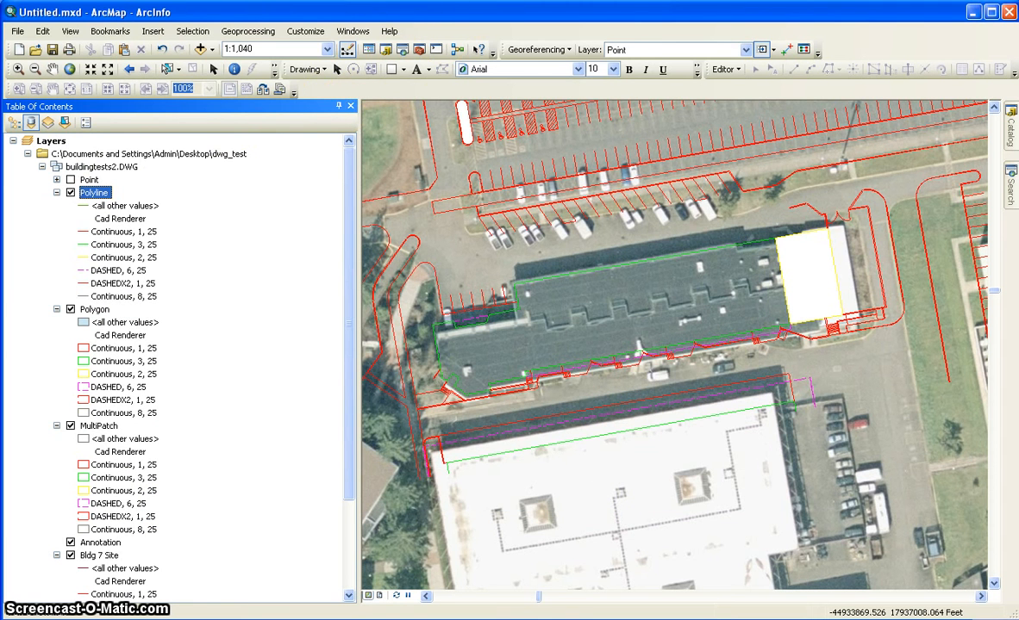
Switch to ArcCatalog and refresh the contents of the dwg_test folder.
key(alt+Tab)
drag(505, 2, 472, 138)
right_click(460, 265)
right_click(666, 349)
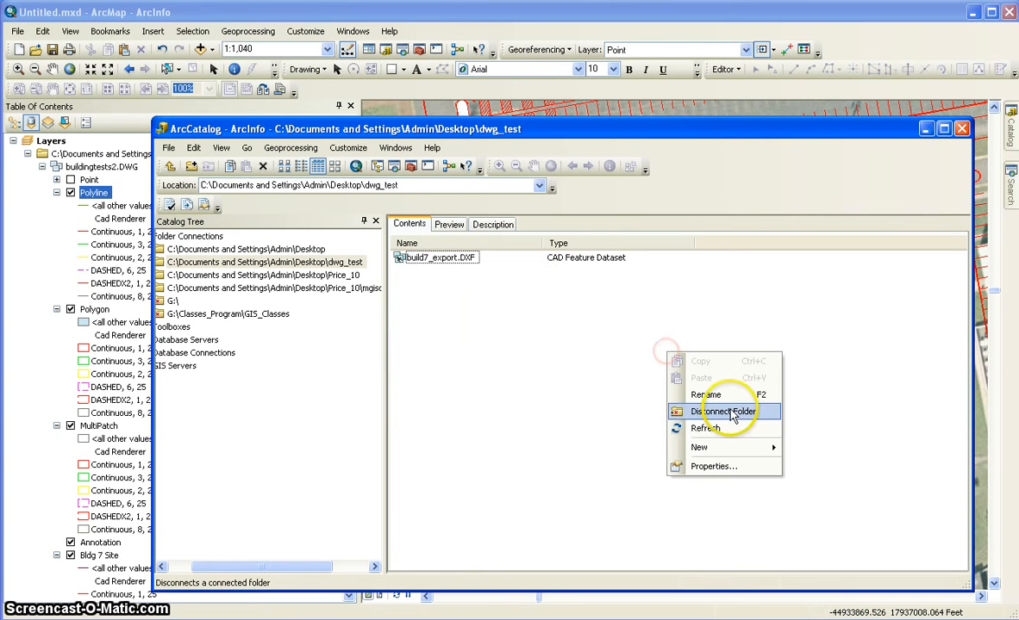
click(730, 430)
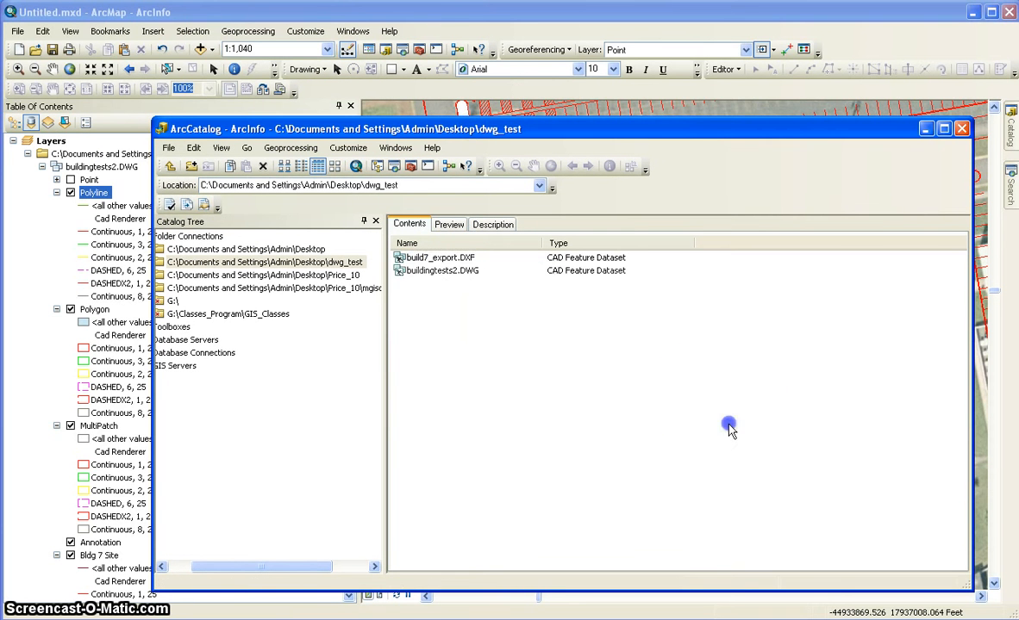
Assign the projected World coordinate system WGS 1984 Web Mercator (Auxiliary Sphere) to buildingtests2.DWG and close ArcCatalog.
click(436, 272)
right_click(427, 275)
click(469, 356)
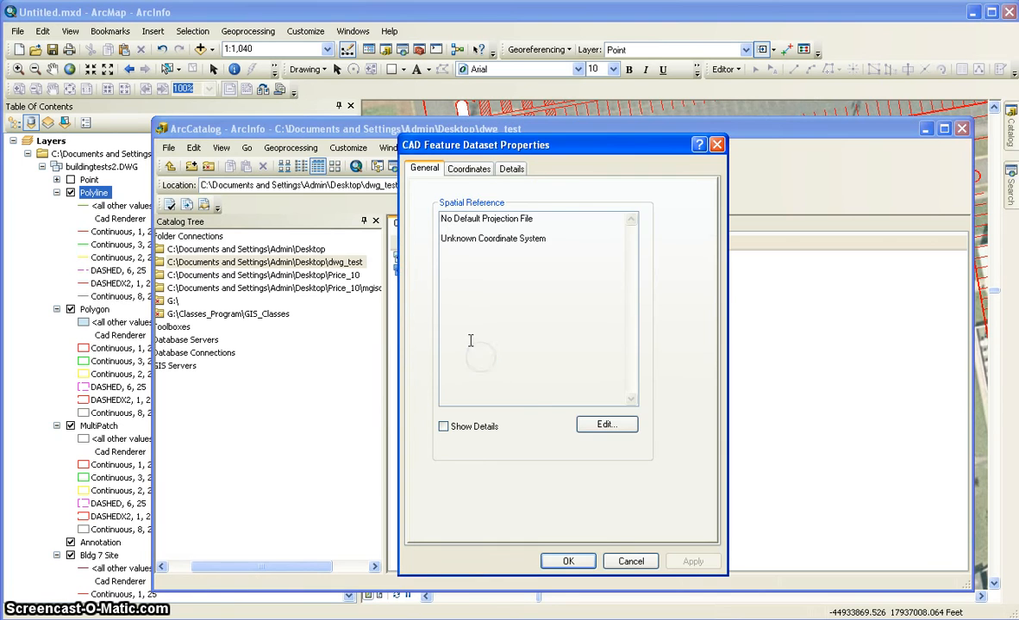
click(607, 424)
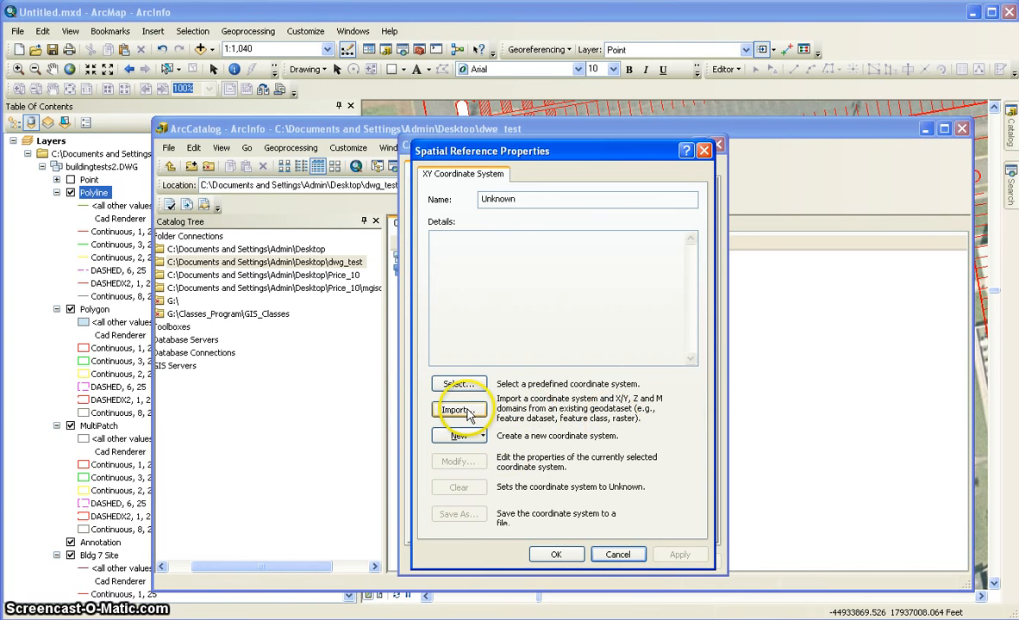
click(465, 385)
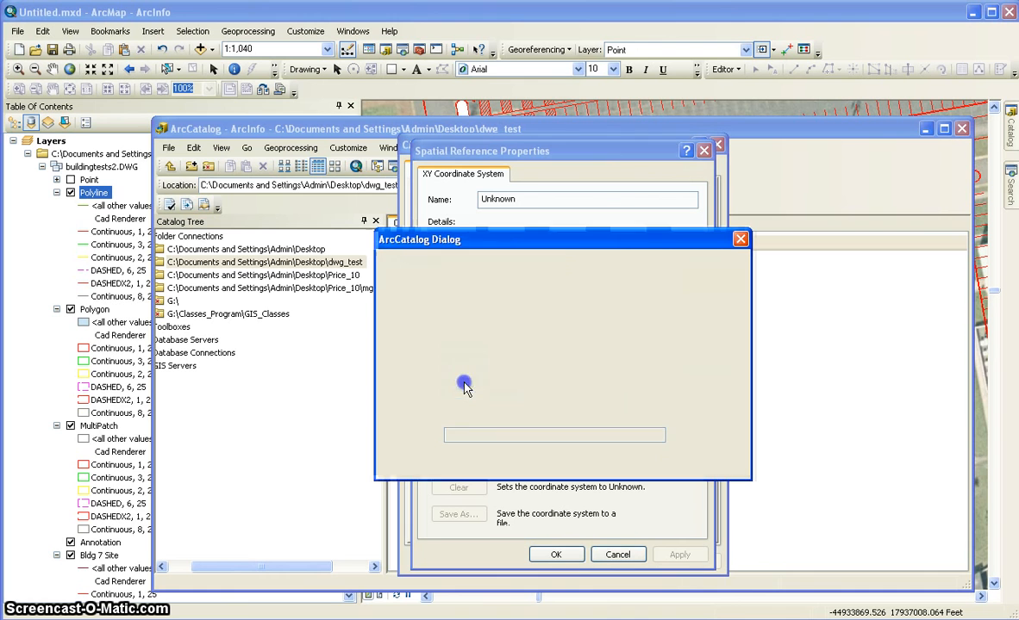
double_click(472, 296)
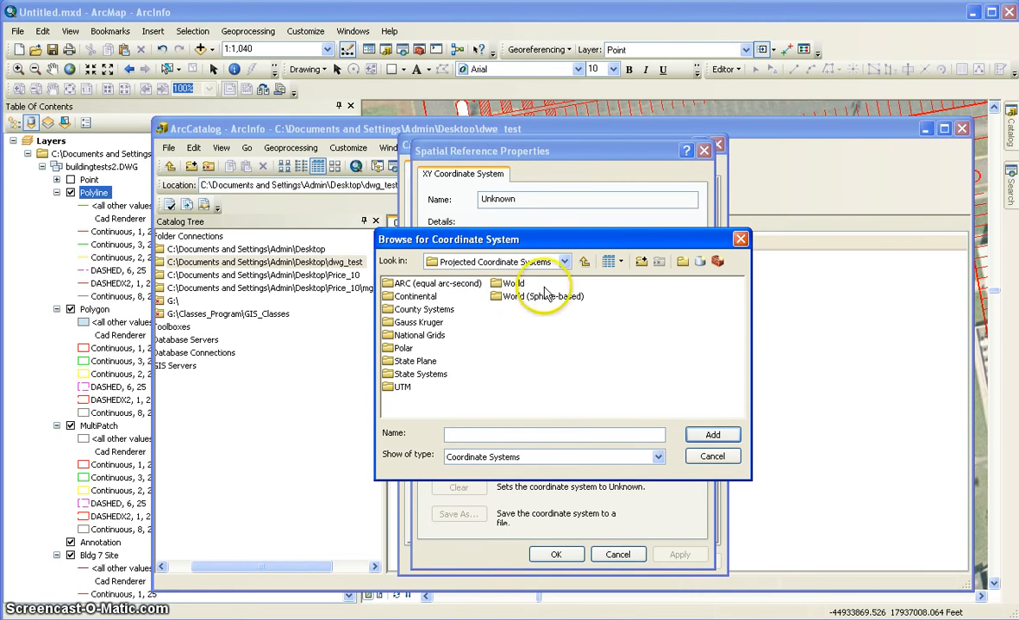
double_click(512, 284)
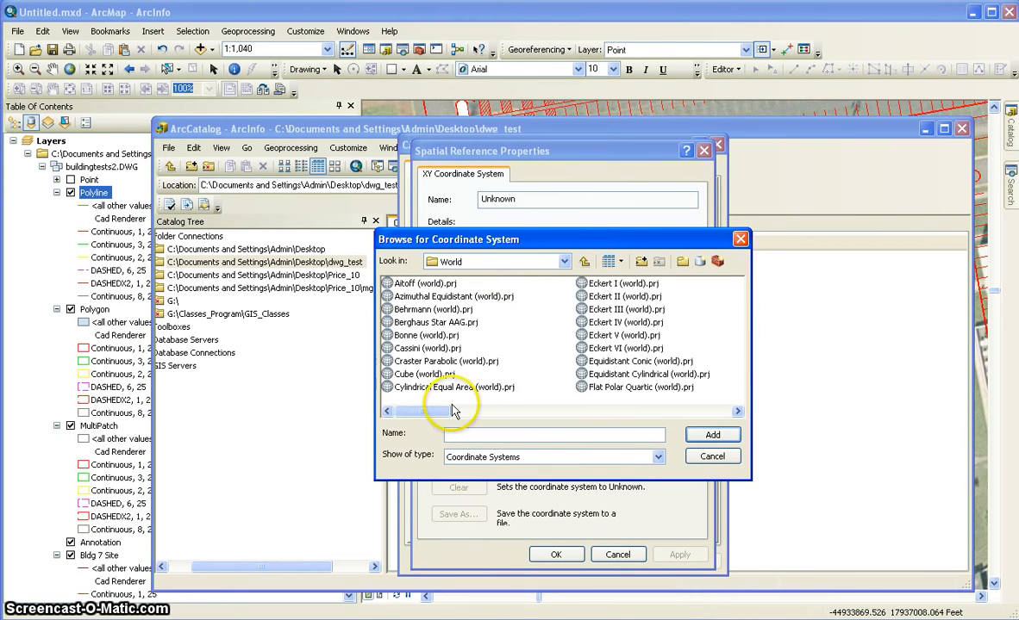
drag(454, 412, 556, 426)
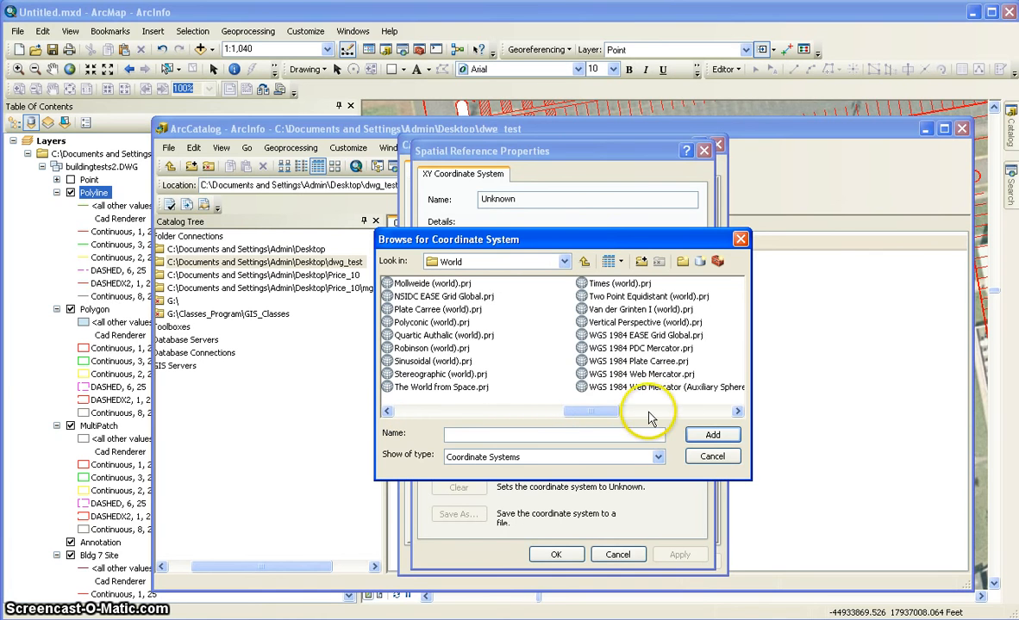
click(646, 388)
click(714, 436)
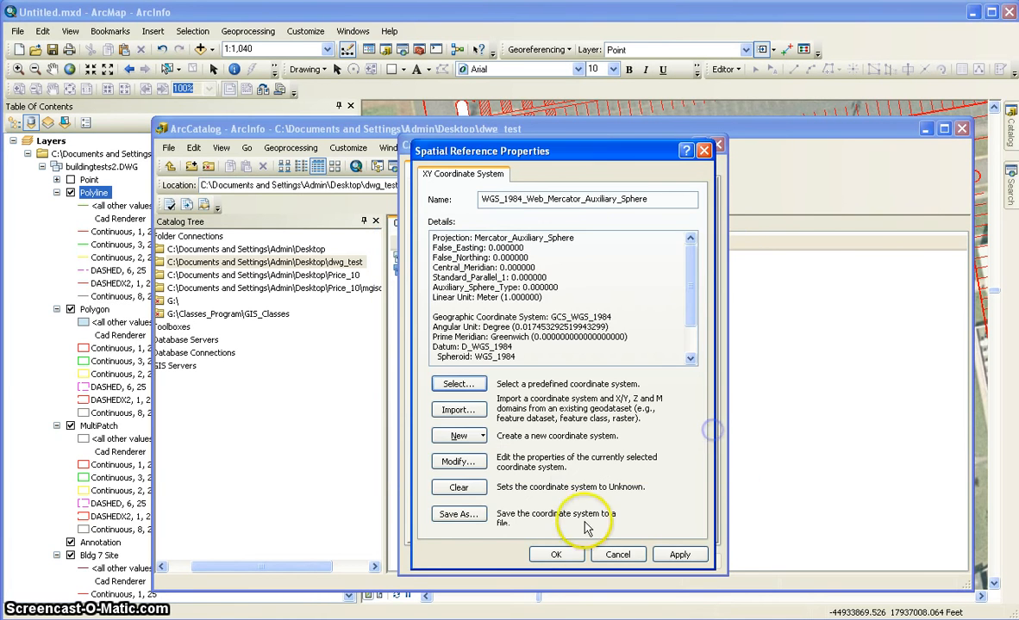
click(551, 554)
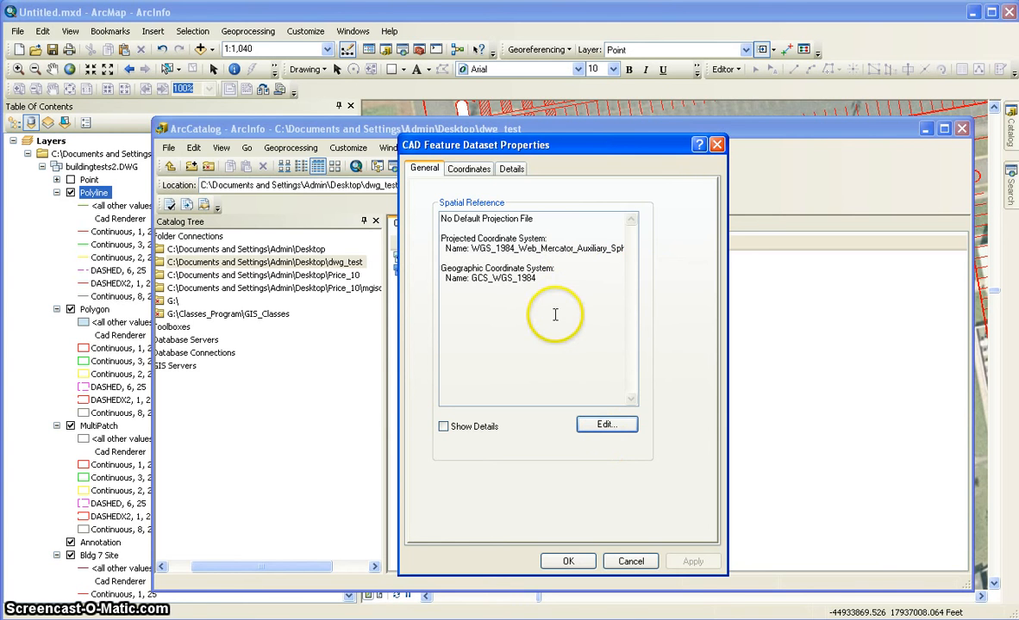
click(567, 561)
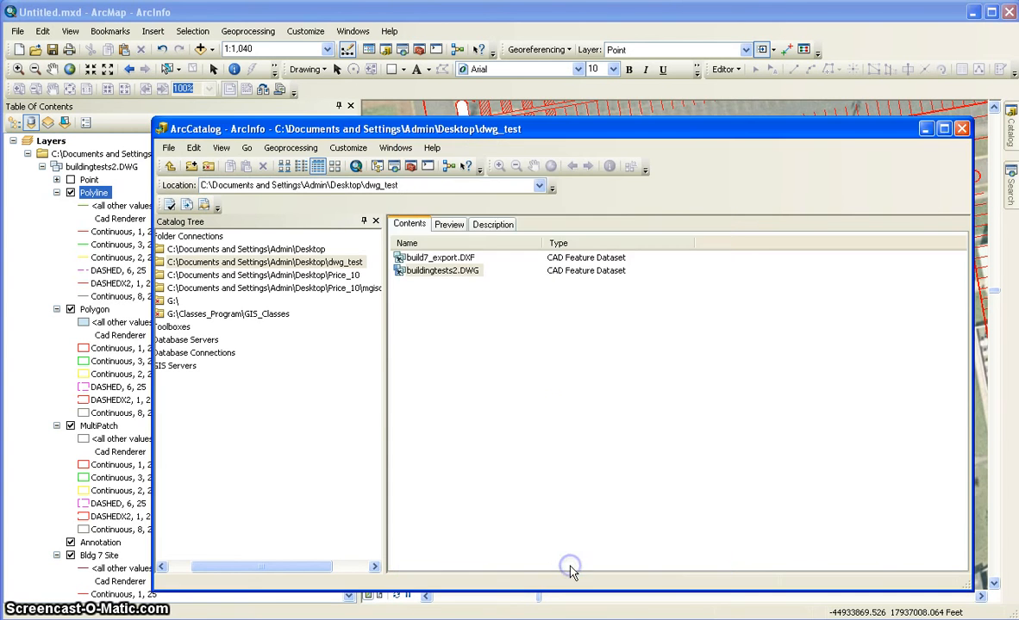
click(961, 129)
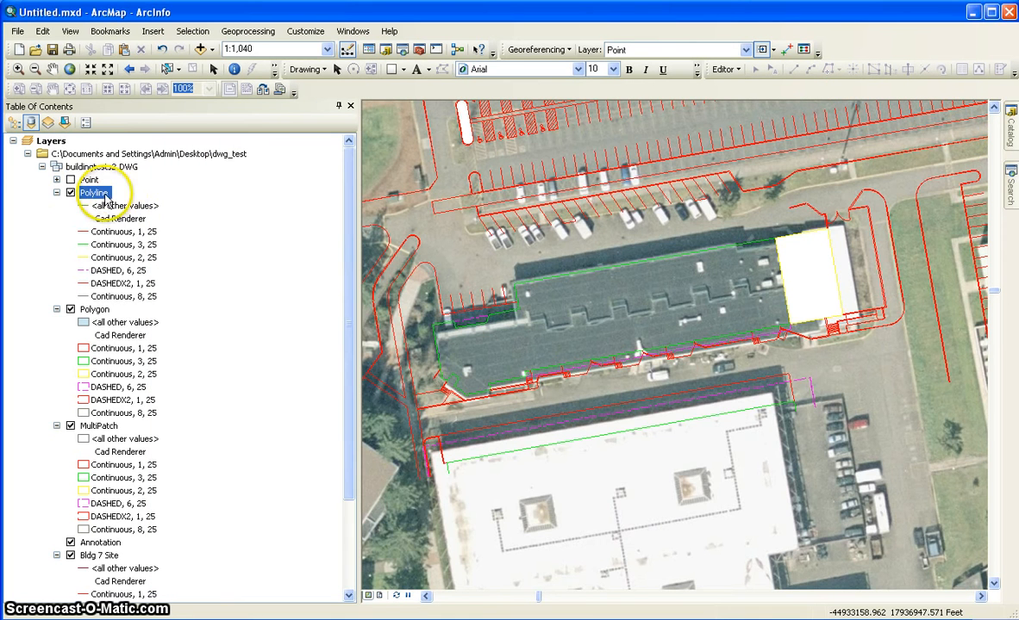
Remove the dwg_test folder group with all buildingtests2.DWG layers from the map.
right_click(97, 198)
click(103, 167)
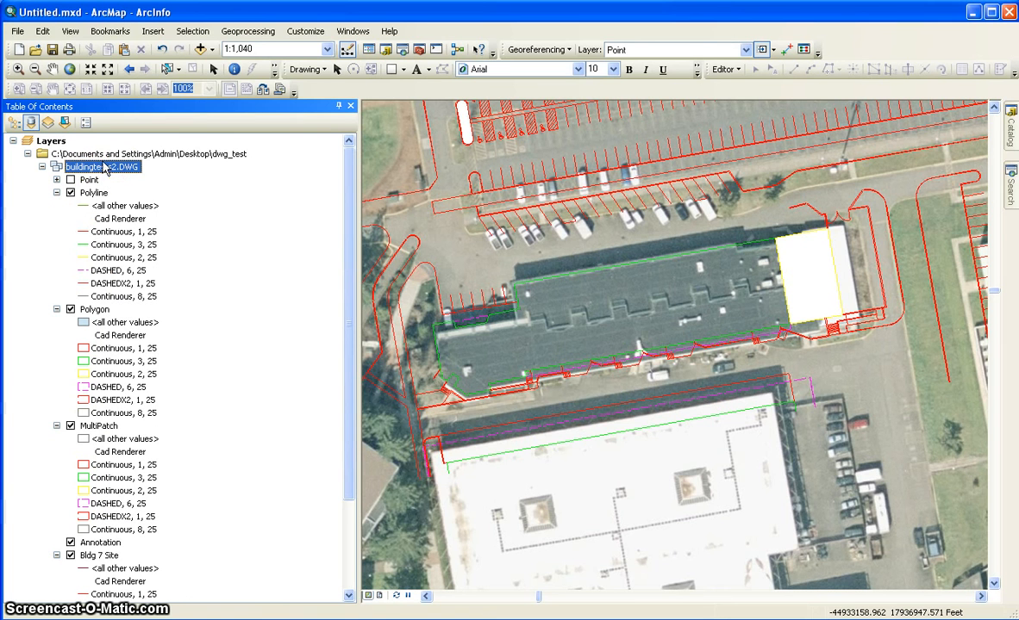
click(84, 171)
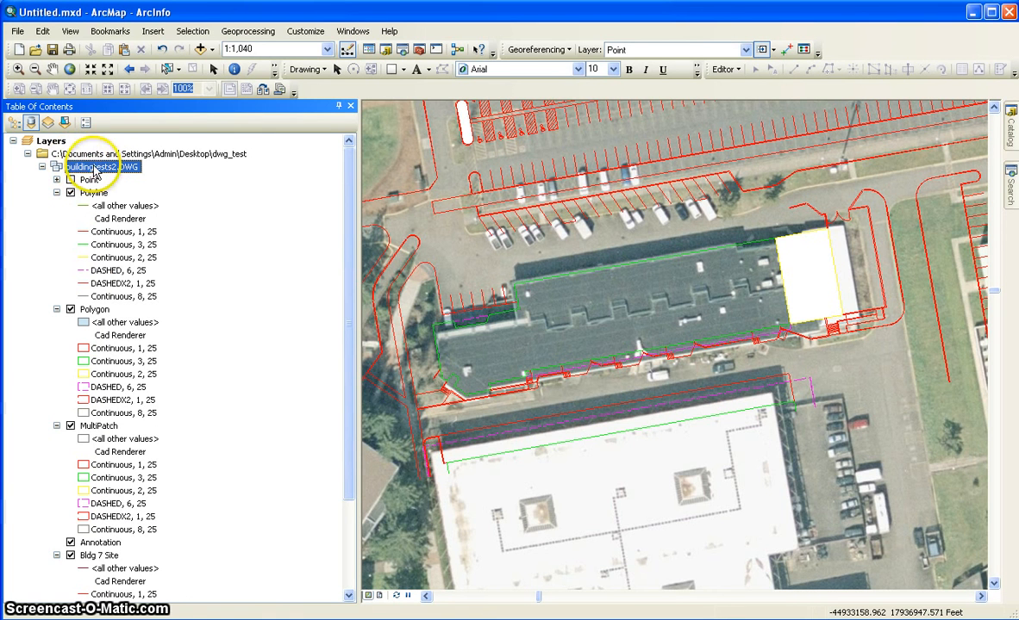
click(156, 196)
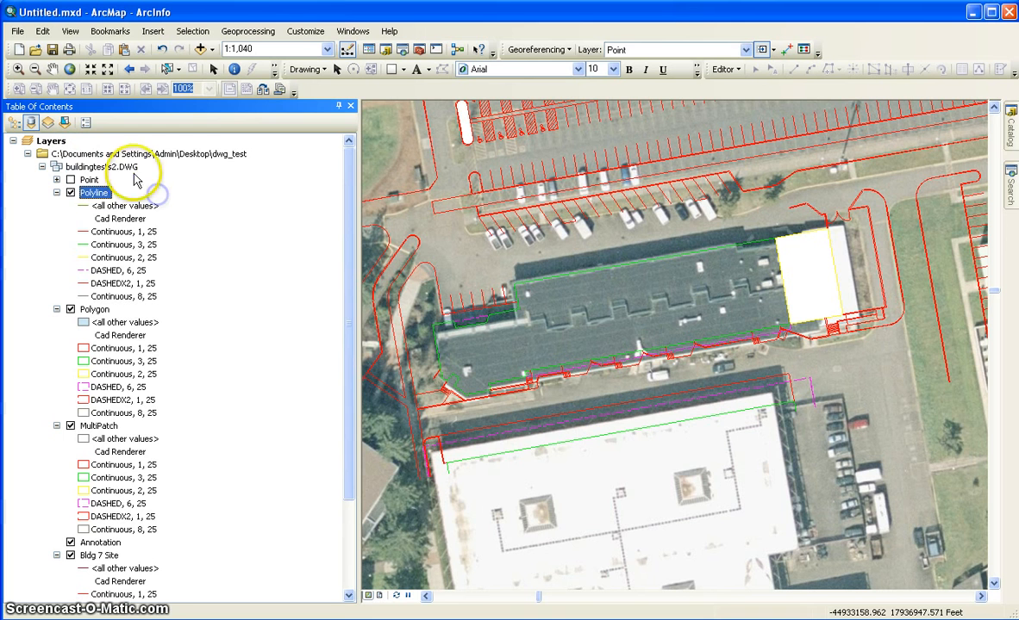
click(113, 167)
right_click(108, 154)
click(143, 161)
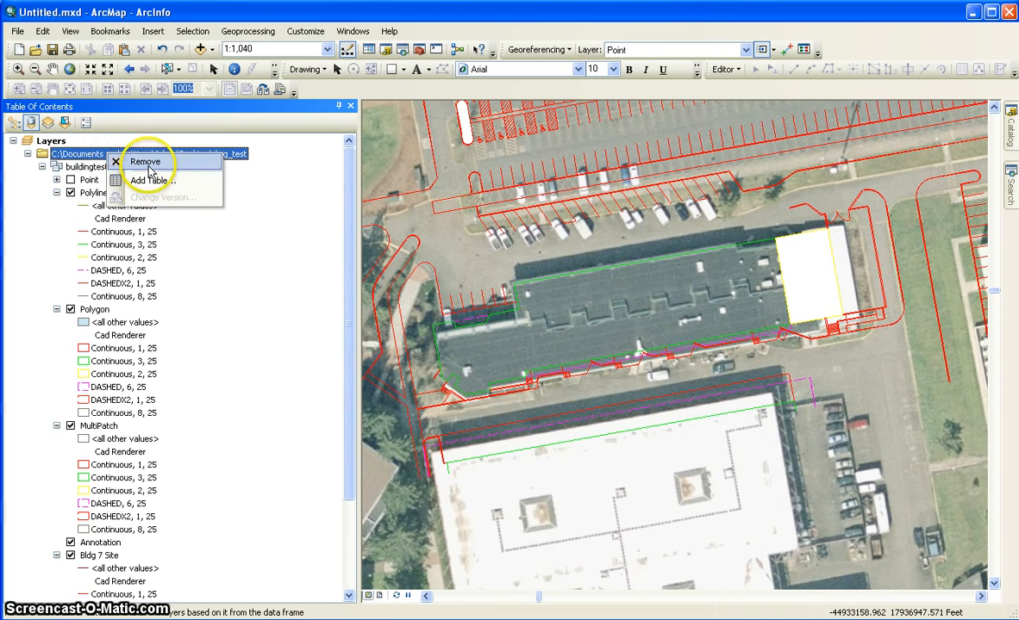
Add only the Polyline feature class of buildingtests2.DWG from the dwg_test folder to the map.
click(201, 49)
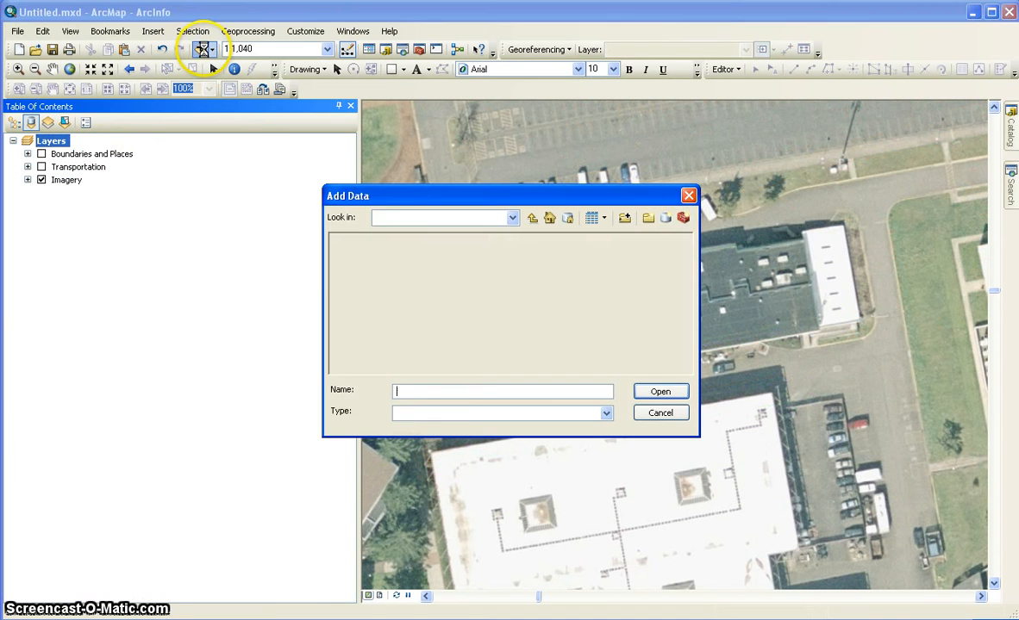
click(533, 219)
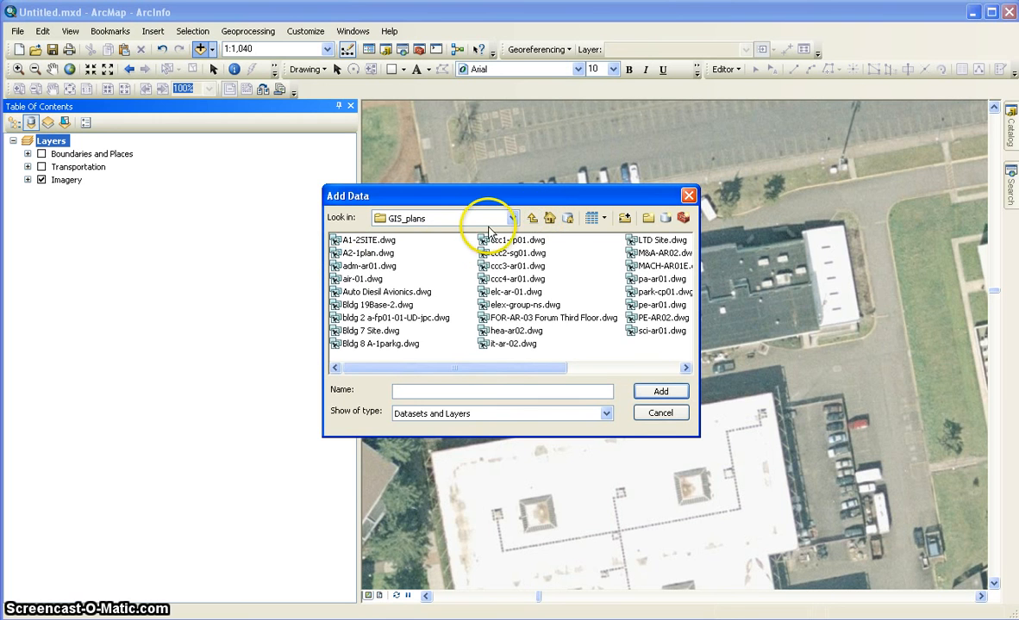
click(512, 218)
click(431, 246)
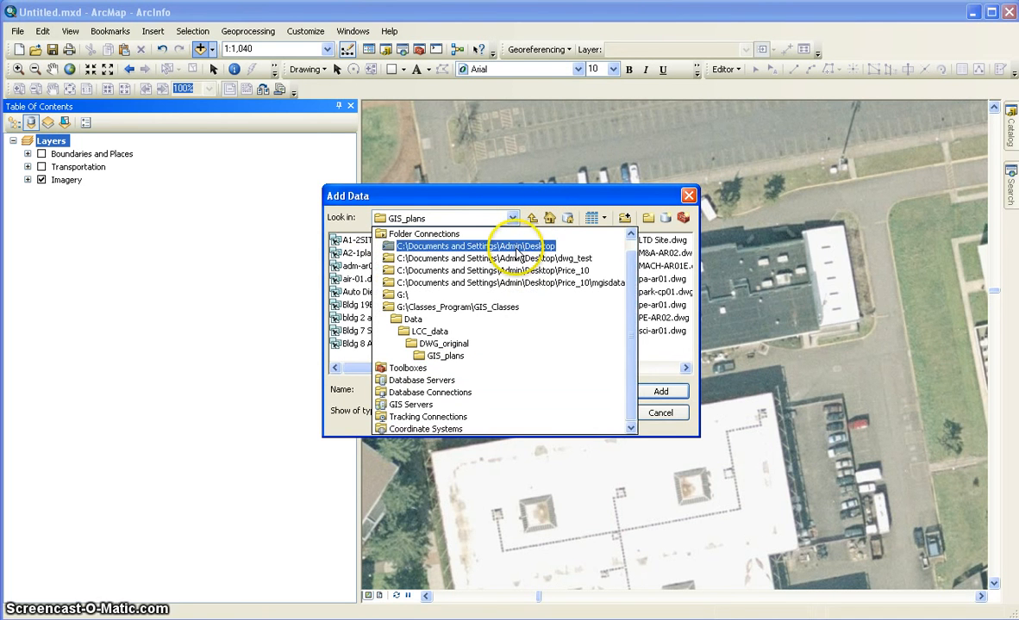
double_click(355, 253)
double_click(391, 255)
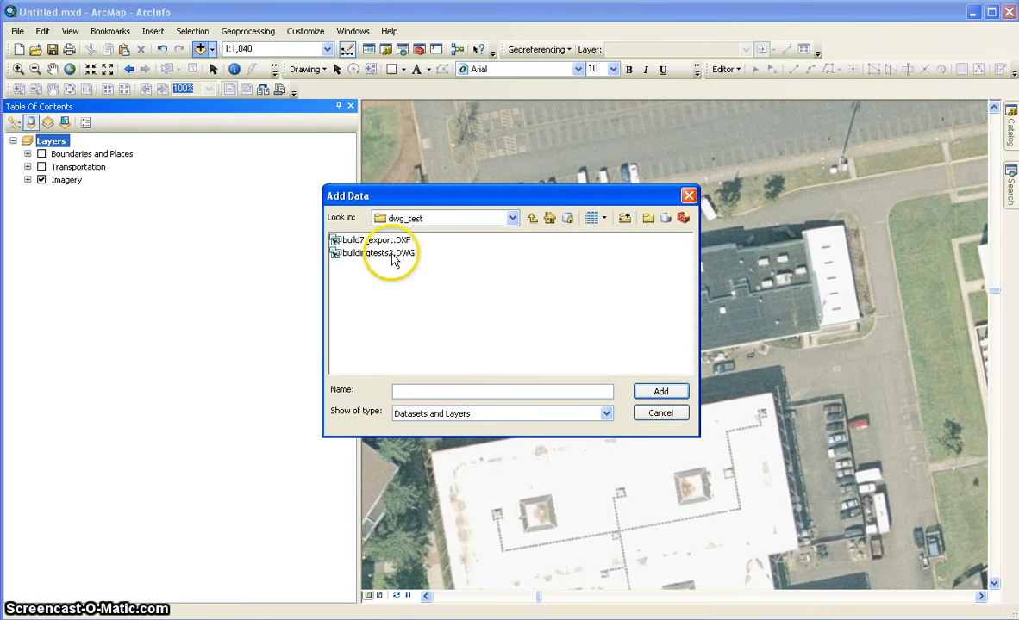
click(353, 305)
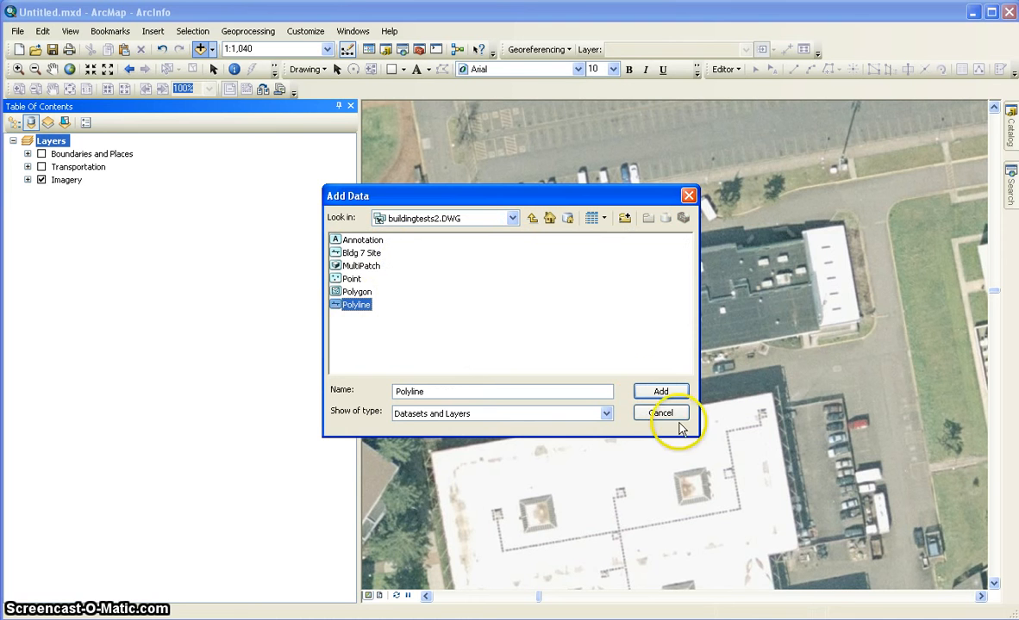
click(655, 393)
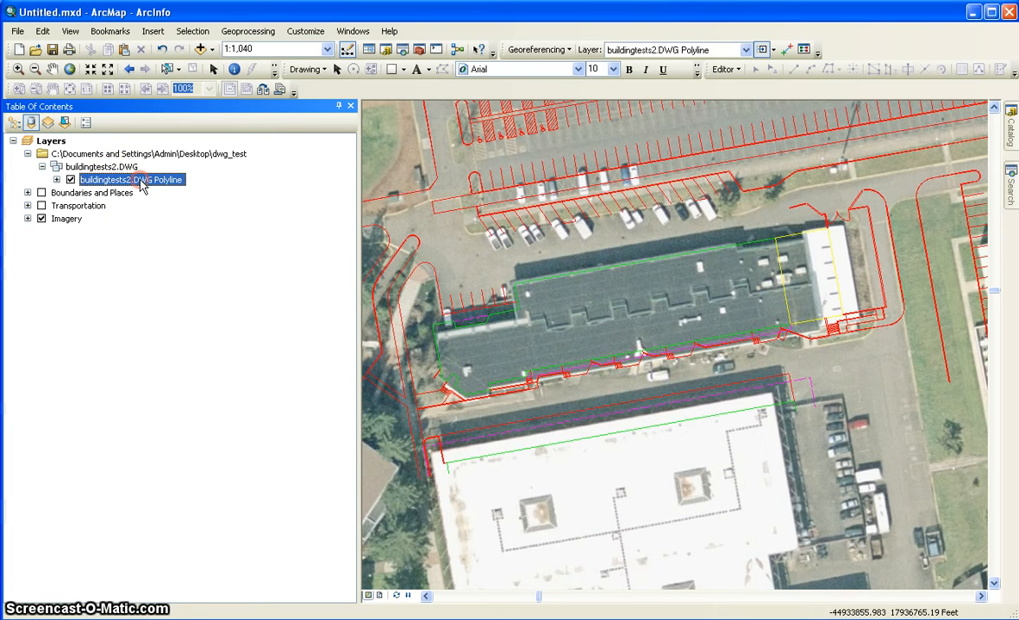
Check the source properties and coordinate system of the buildingtests2.DWG Polyline layer and expand its legend.
right_click(142, 188)
click(211, 497)
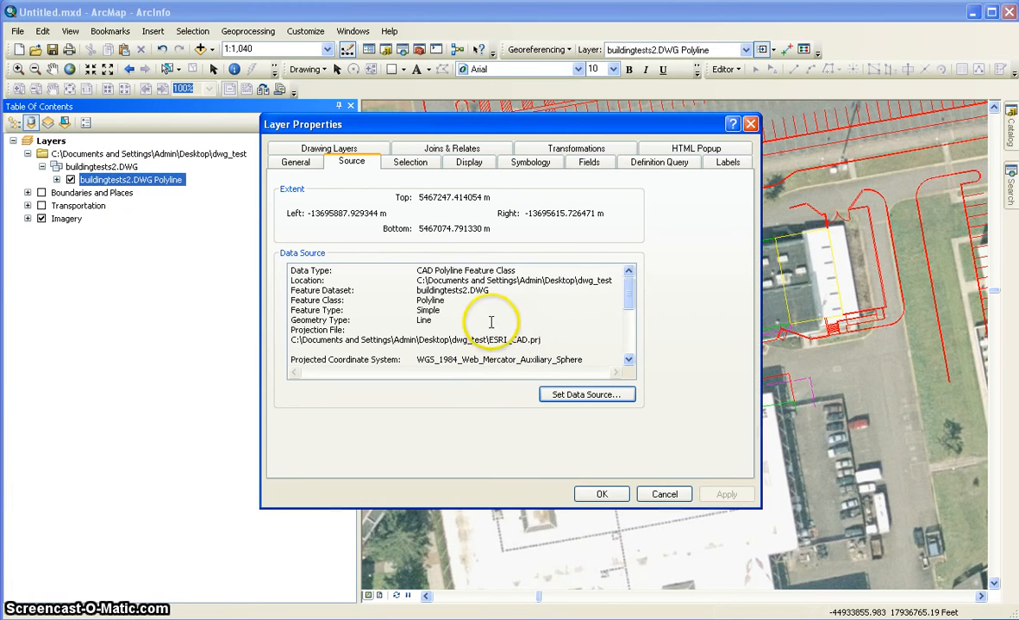
click(665, 494)
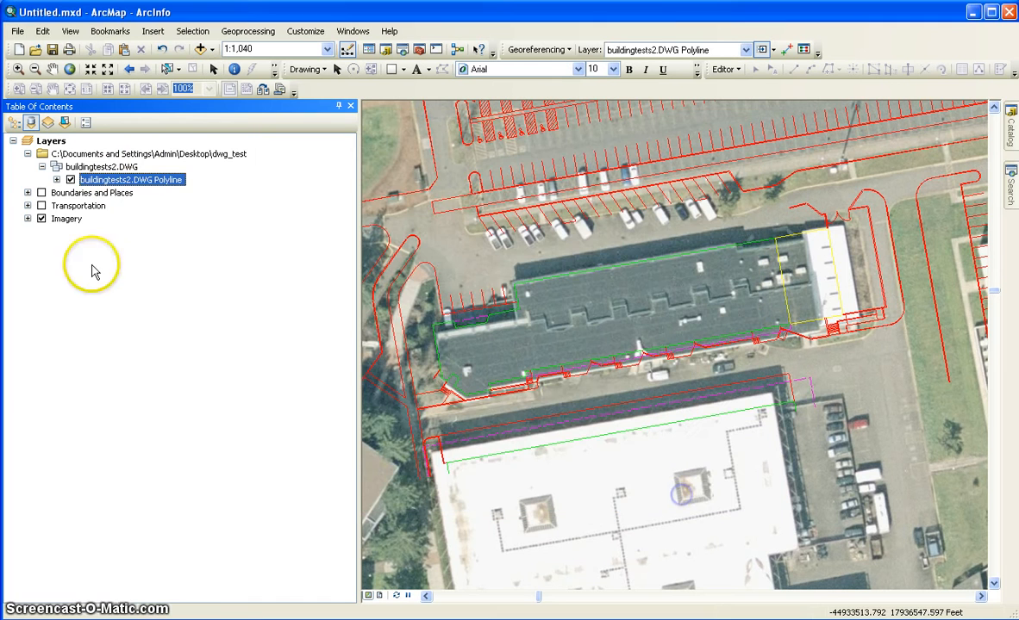
click(56, 180)
click(205, 296)
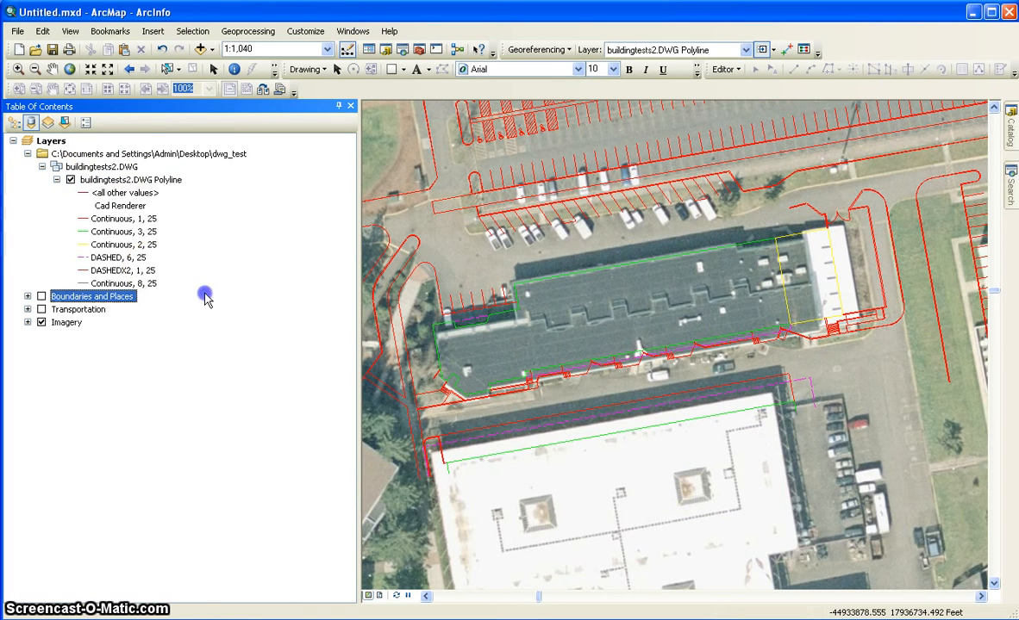
right_click(146, 181)
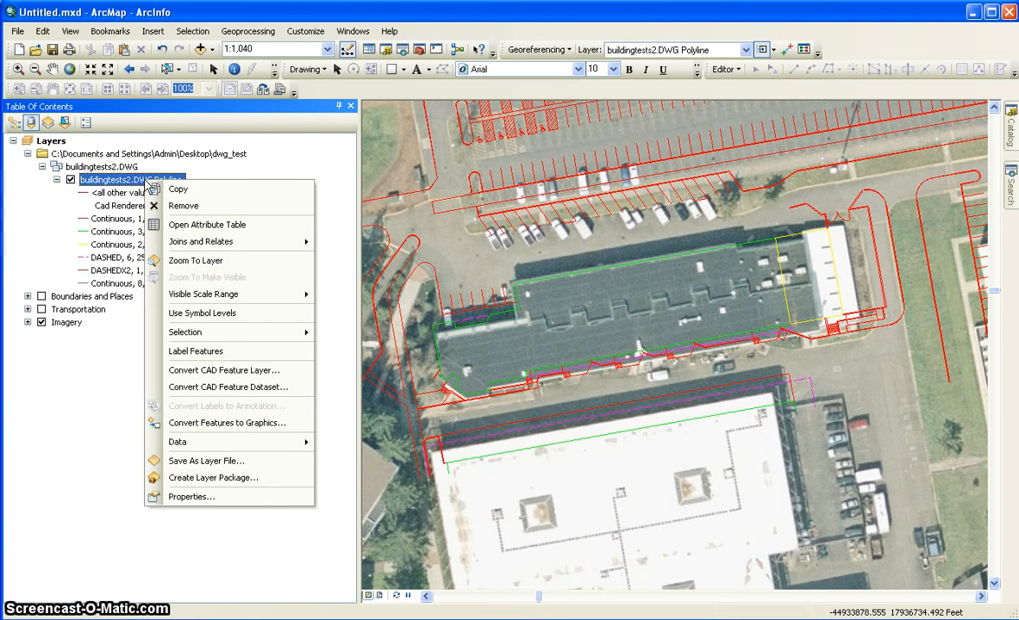
click(49, 479)
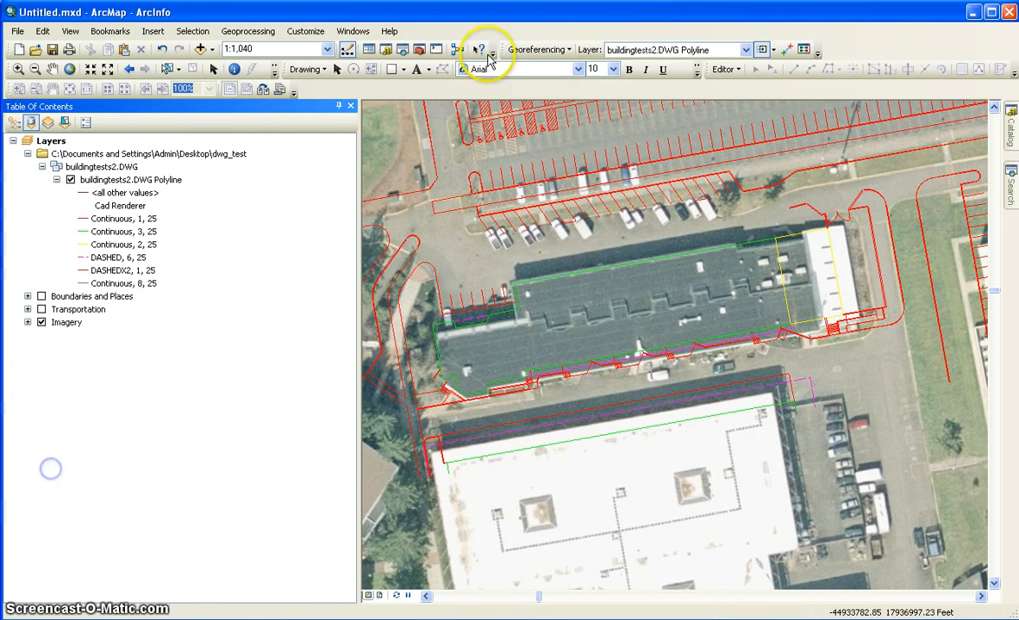
Run Feature To Polygon on the buildingtests2.DWG Polyline layer, naming the output building7 in Default.gdb, and close the toolbox.
click(418, 49)
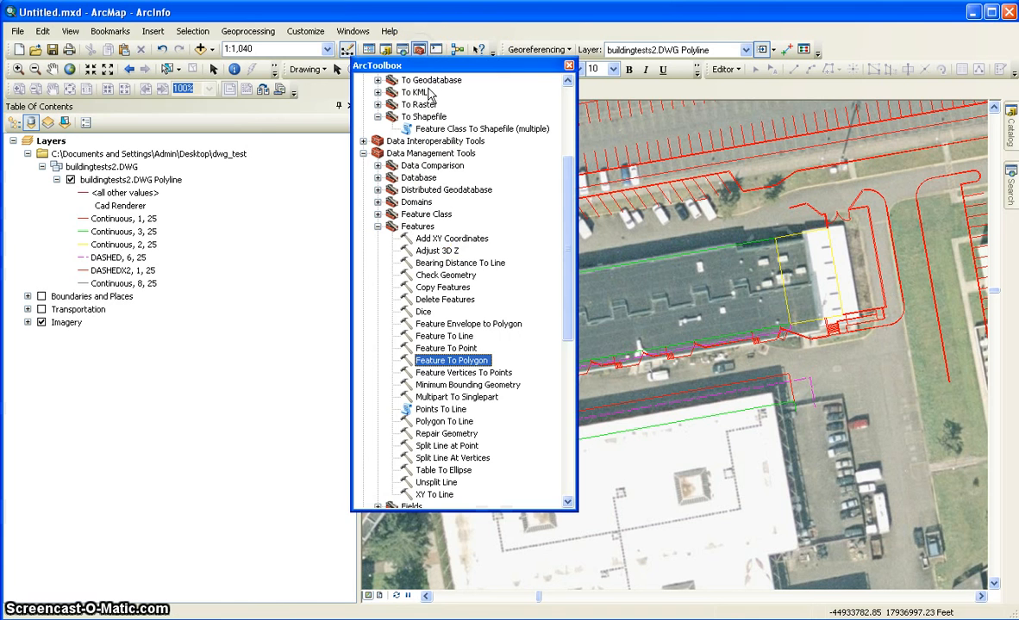
double_click(435, 360)
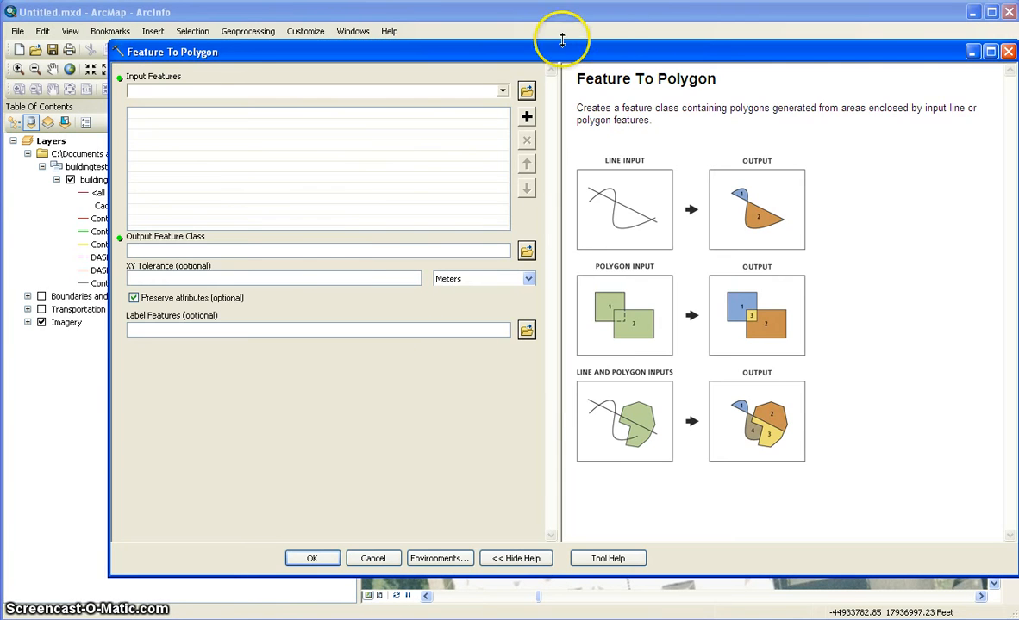
drag(555, 32, 597, 57)
drag(642, 98, 636, 99)
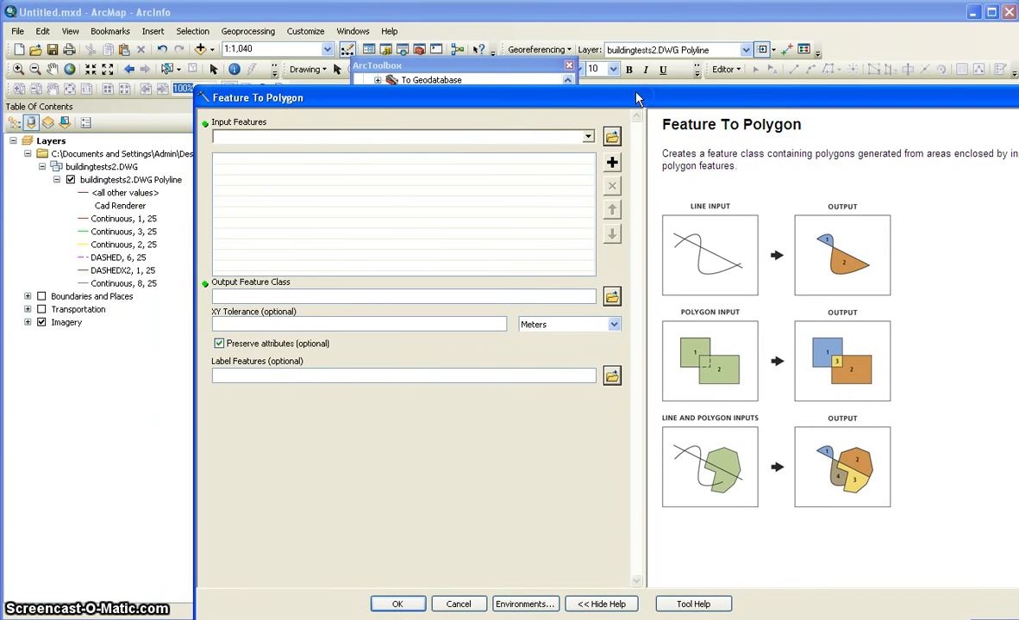
click(590, 137)
click(281, 152)
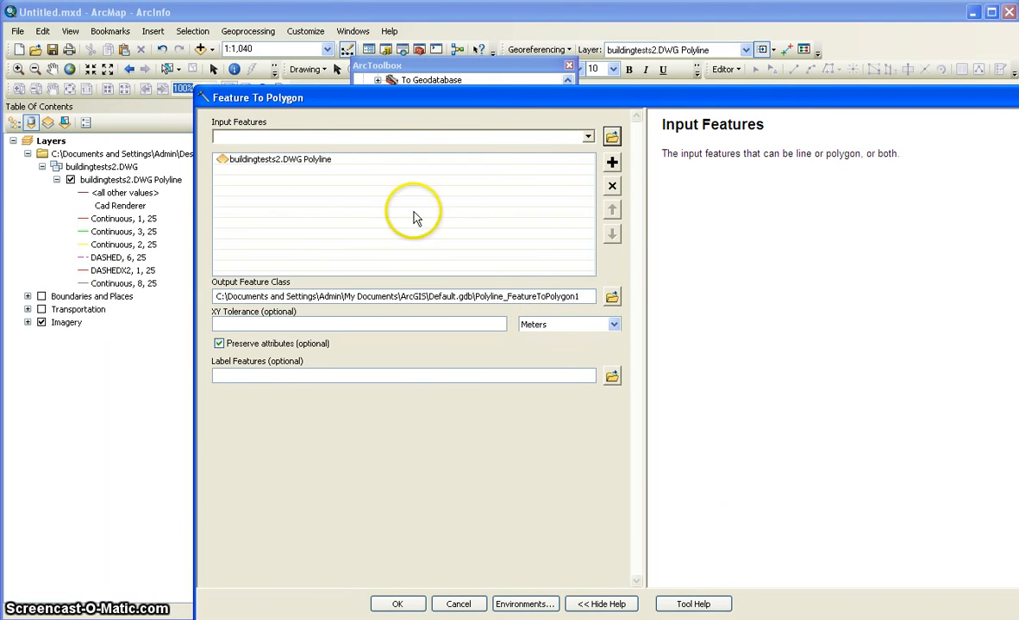
click(586, 296)
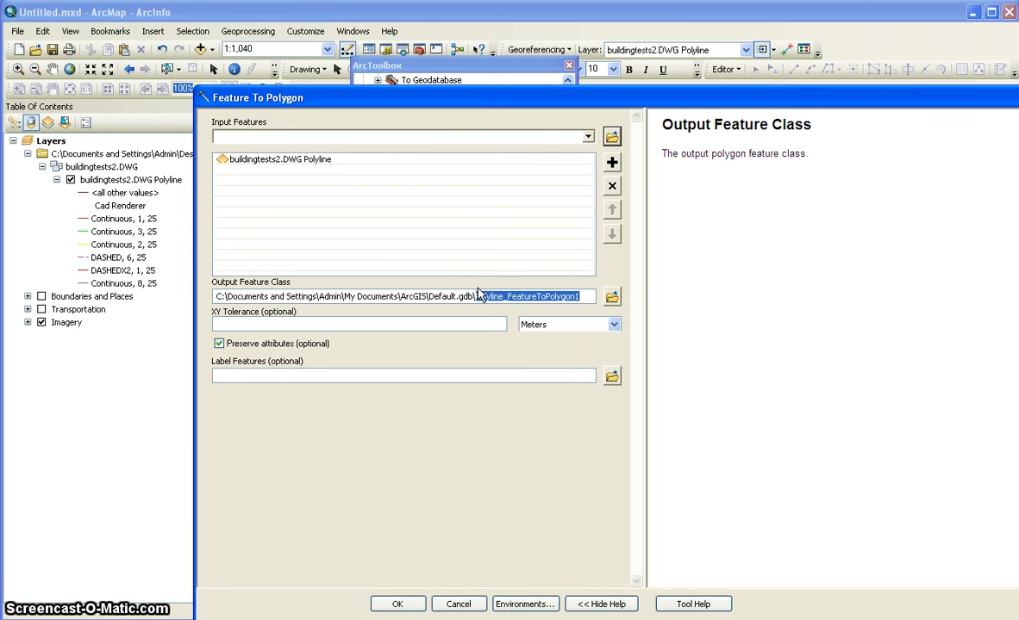
text(bu)
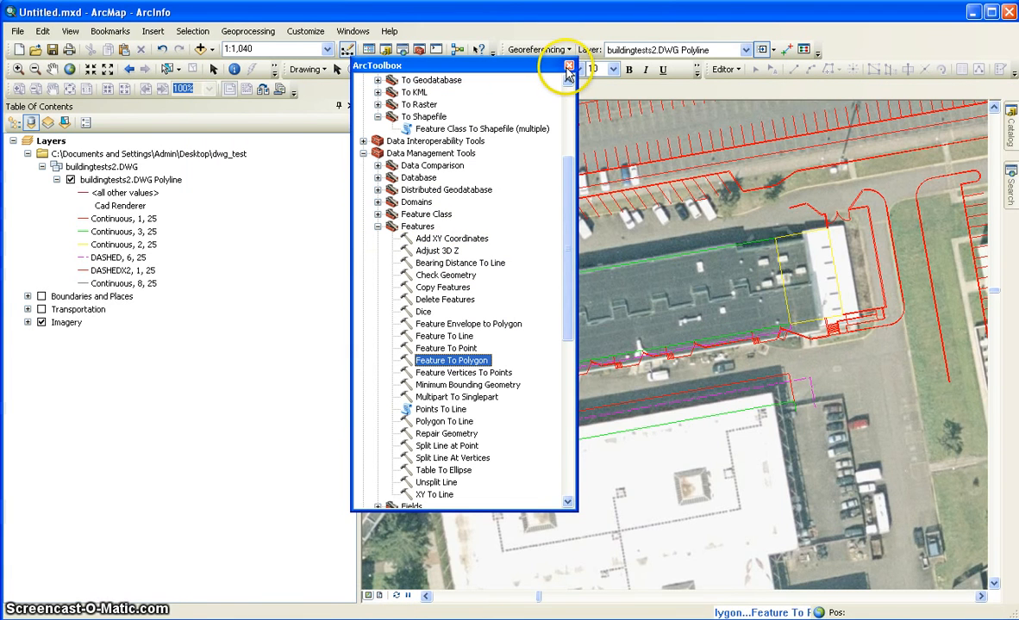
click(569, 66)
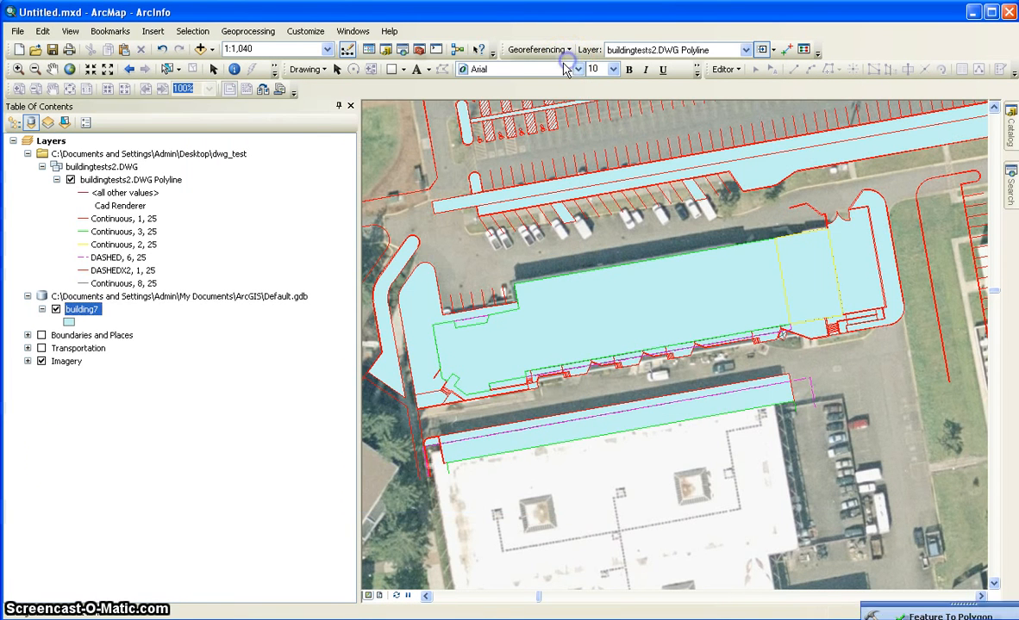
Hide the buildingtests2.DWG Polyline layer and collapse its legend.
click(72, 183)
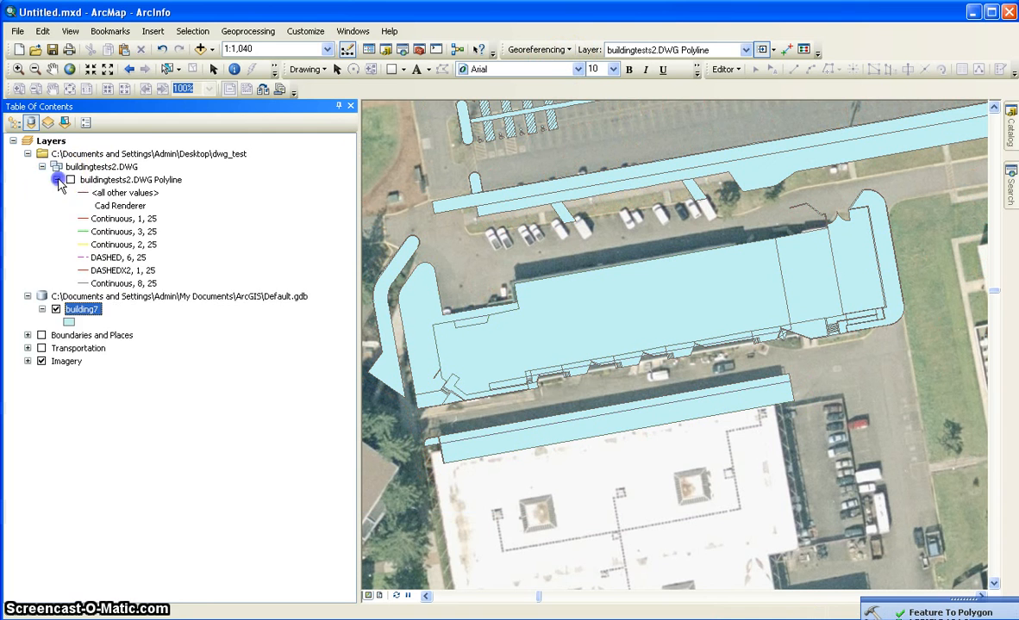
click(57, 180)
click(179, 304)
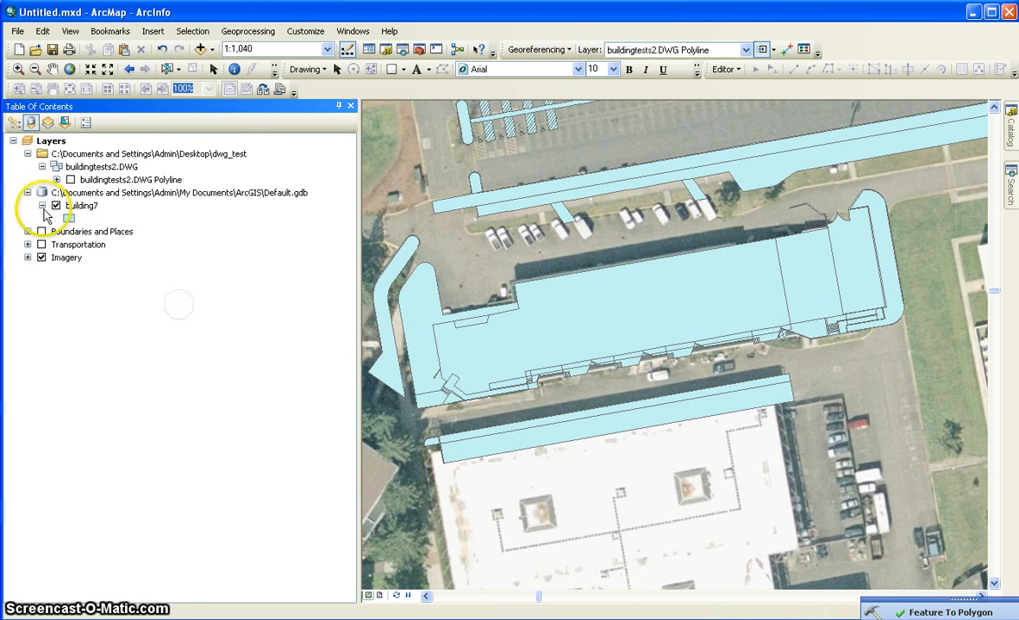
click(69, 257)
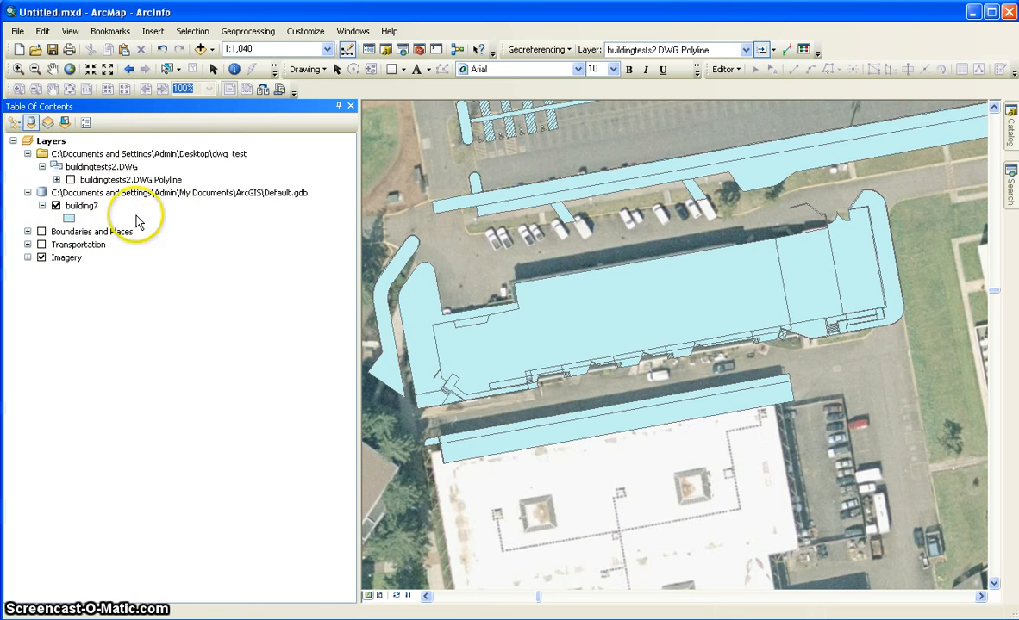
Review the source properties and projected coordinate system of the building7 layer.
right_click(76, 206)
click(165, 529)
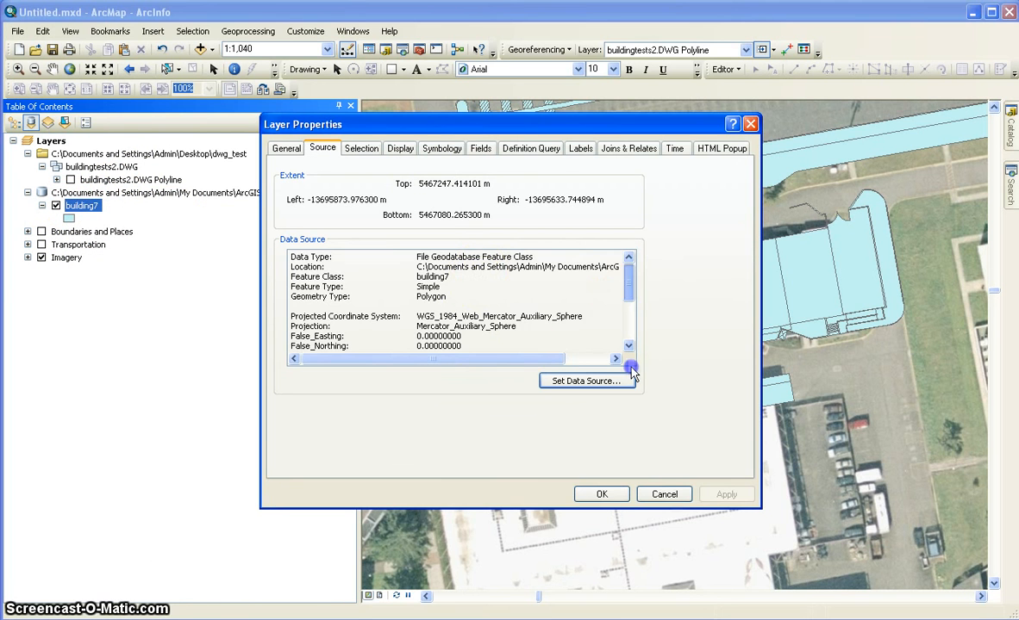
scroll(583, 343, down, 4)
click(749, 126)
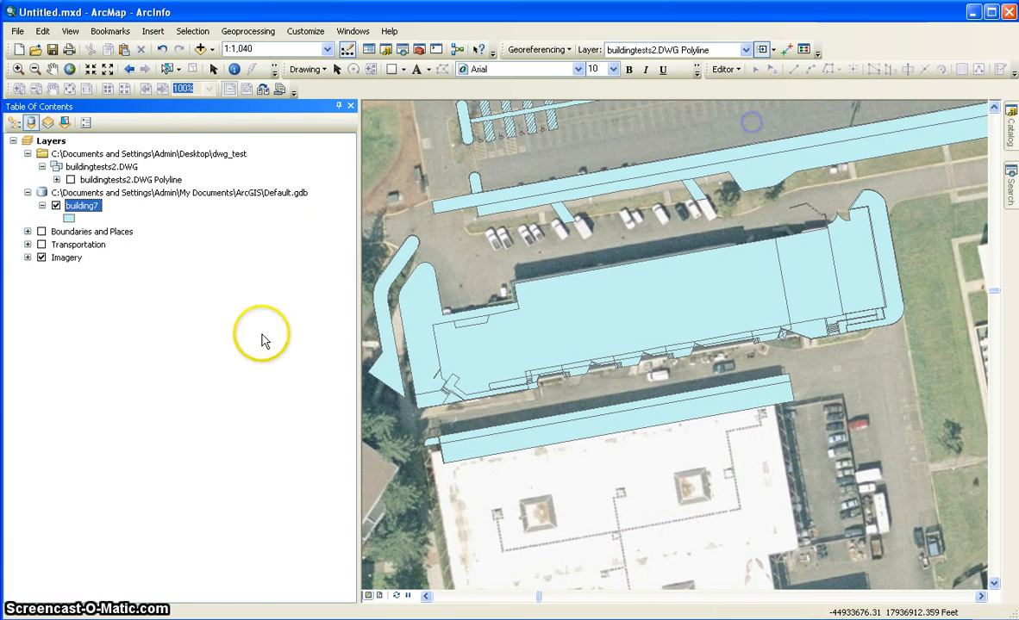
Add a Short Integer field called number to the building7 attribute table.
right_click(81, 206)
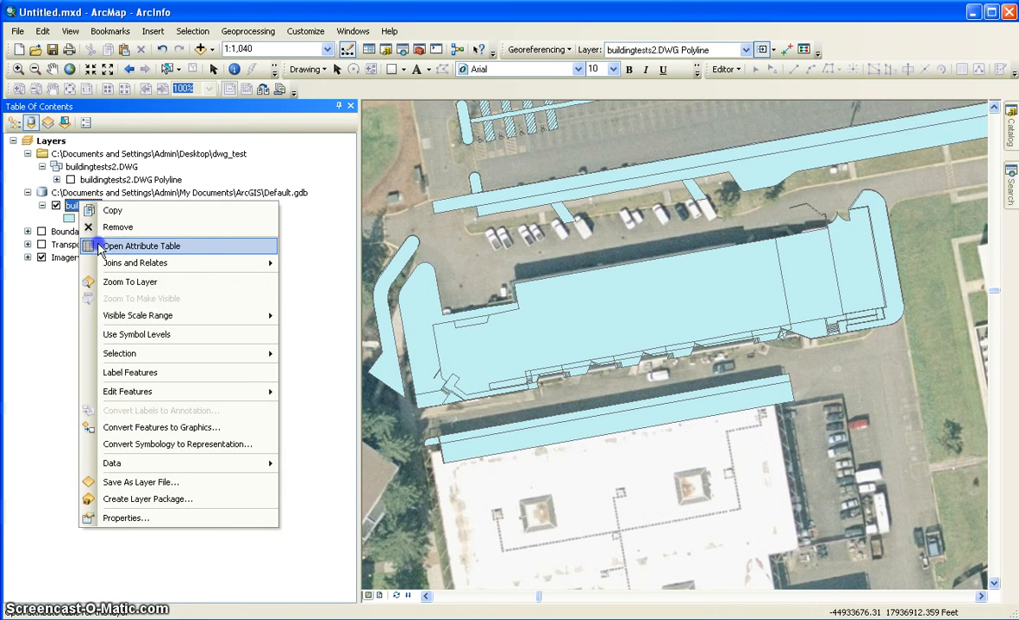
click(129, 246)
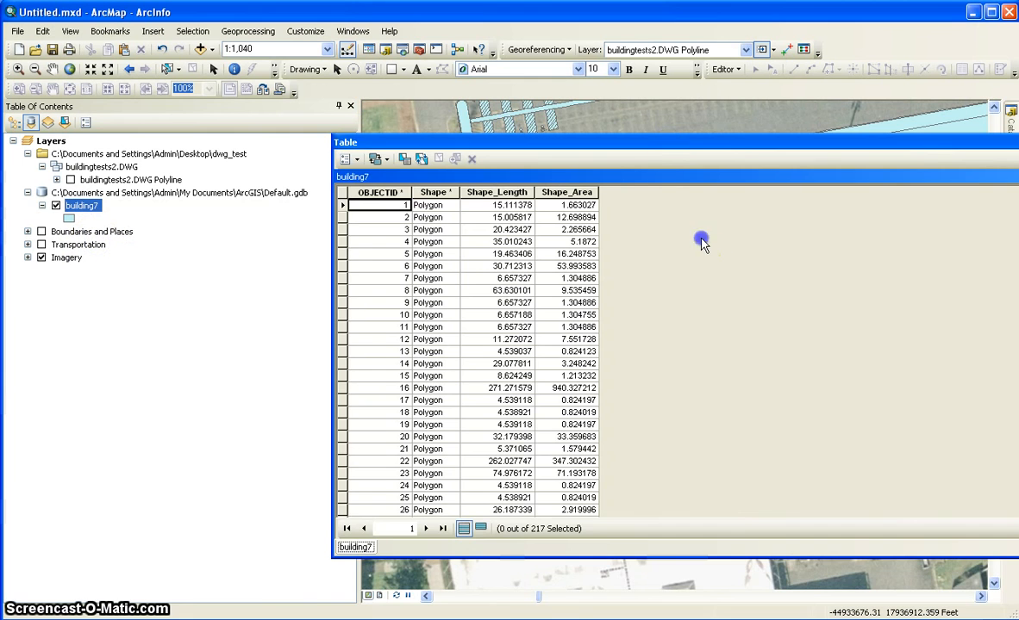
click(349, 160)
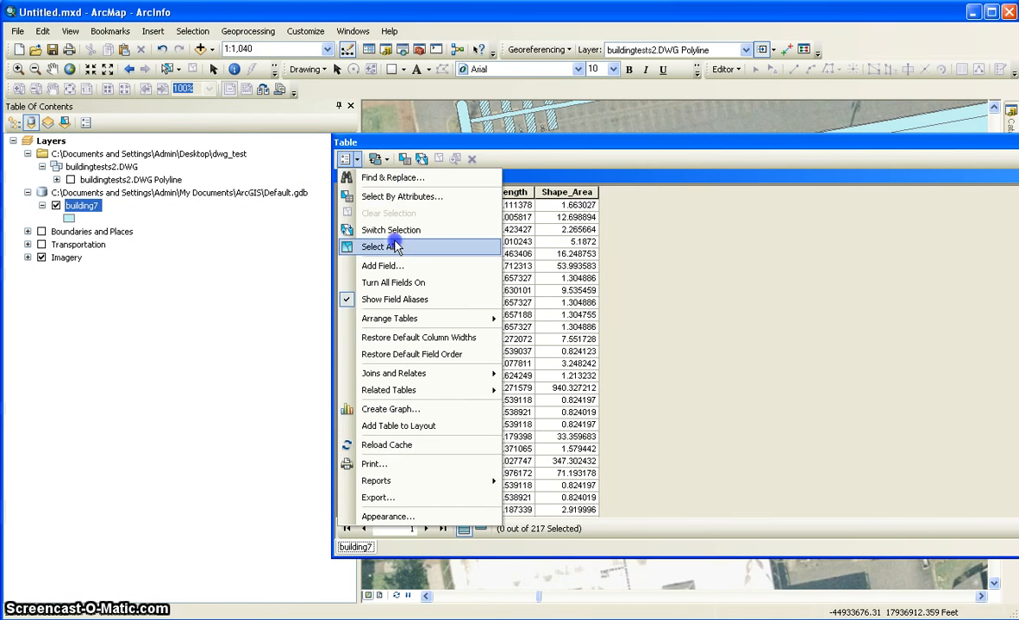
click(395, 268)
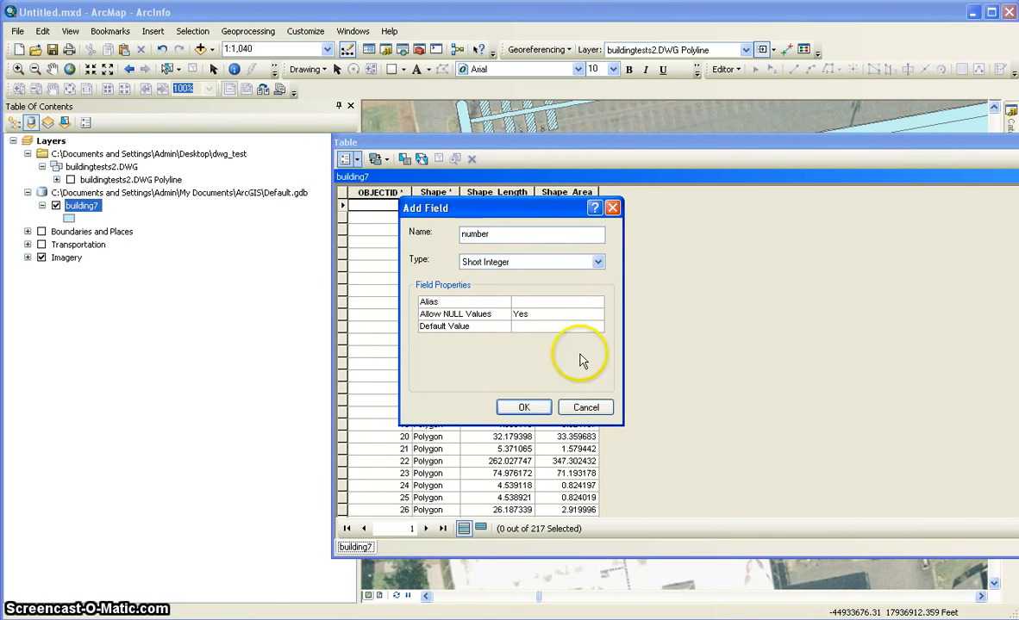
click(524, 408)
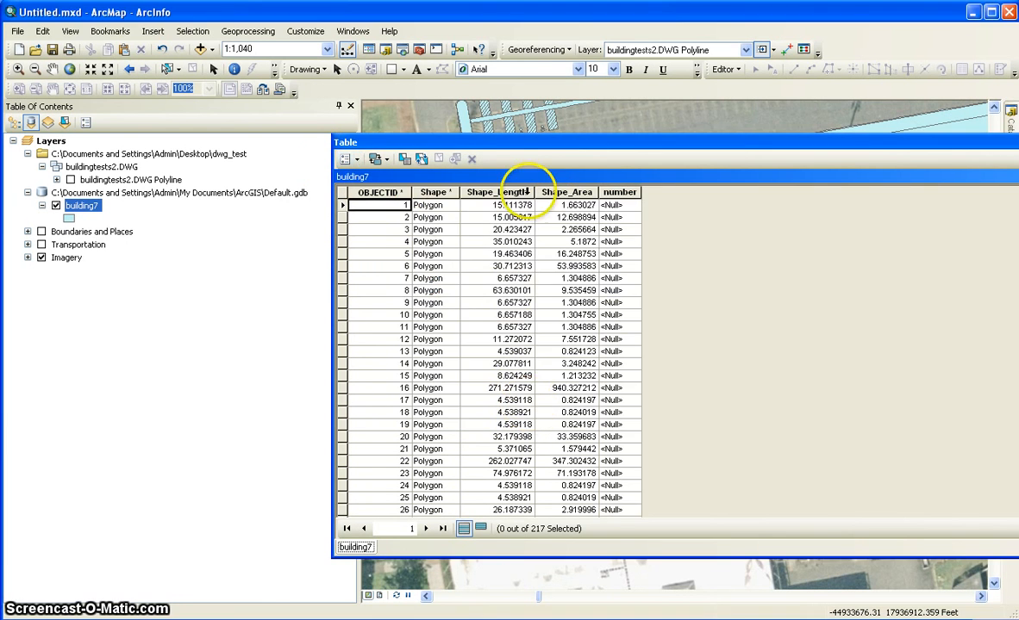
Add a Text field called Name to the building7 attribute table and close the table.
click(345, 159)
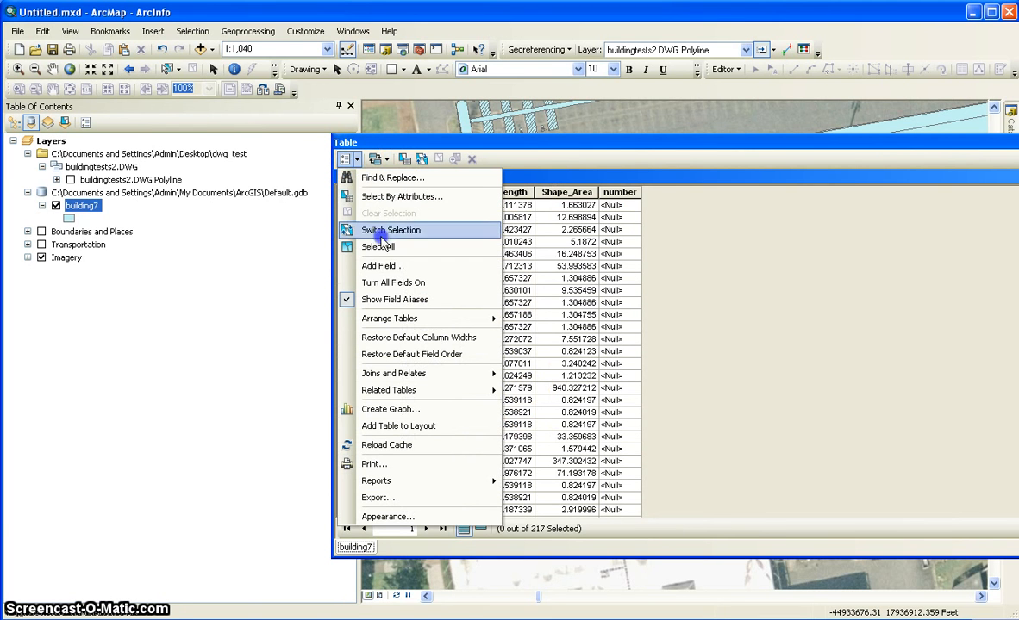
click(391, 267)
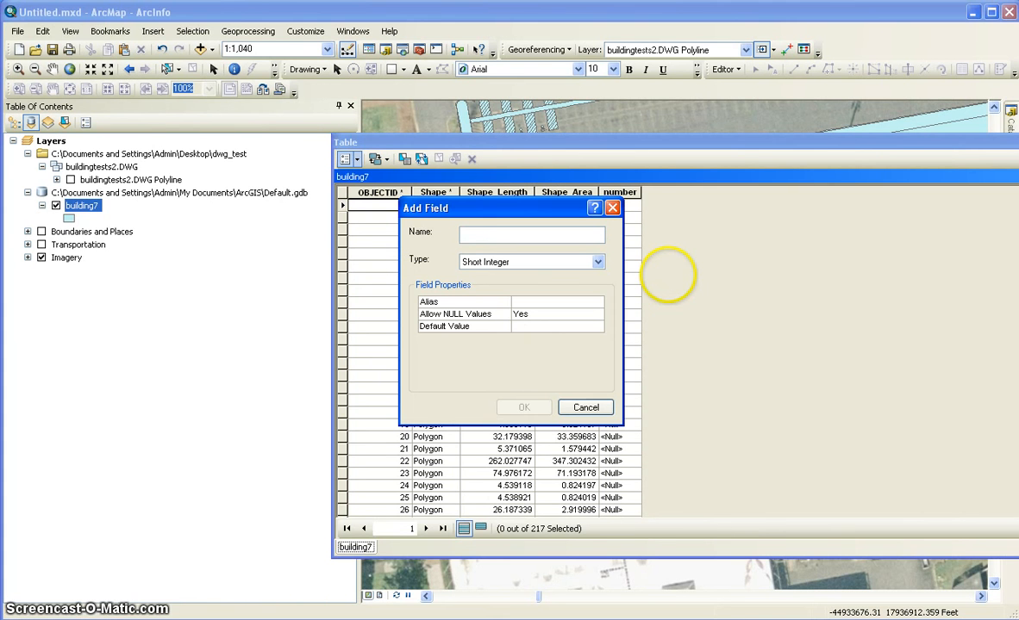
text(feat)
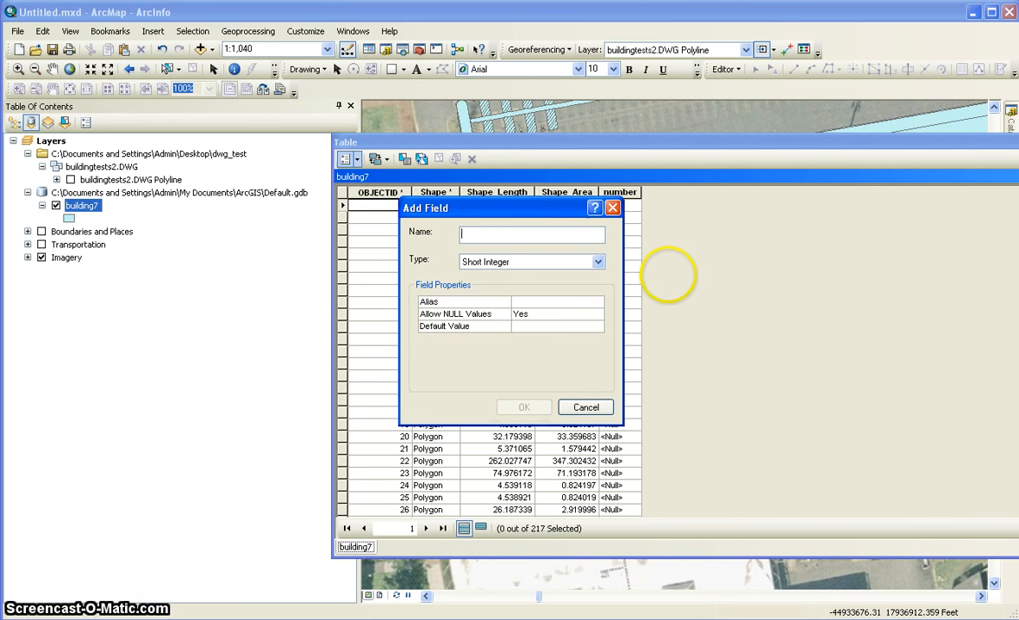
text(e)
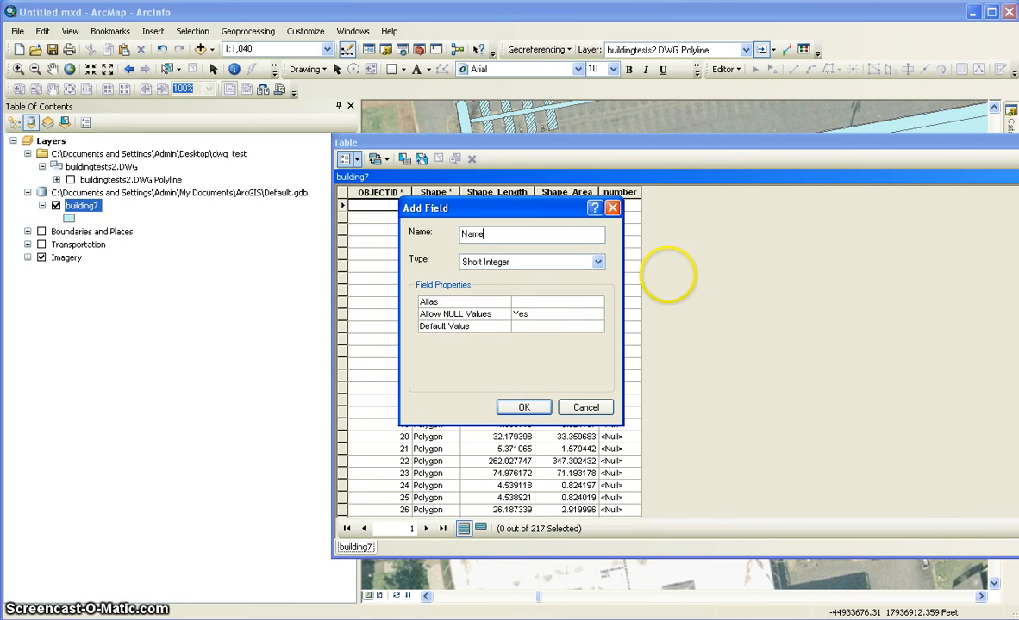
click(597, 262)
click(522, 316)
click(523, 408)
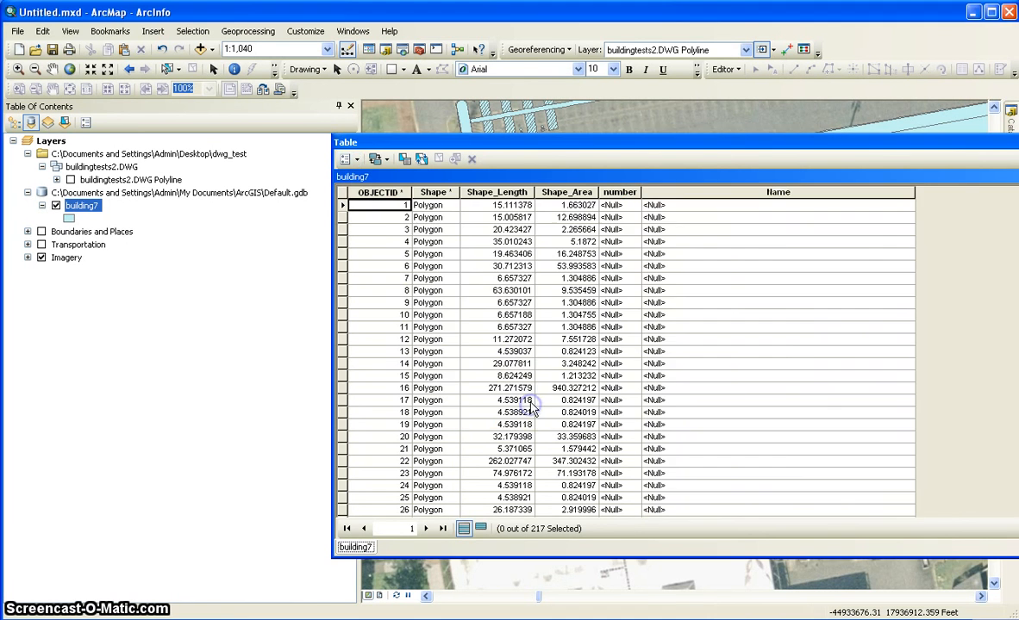
drag(953, 152, 755, 205)
click(833, 195)
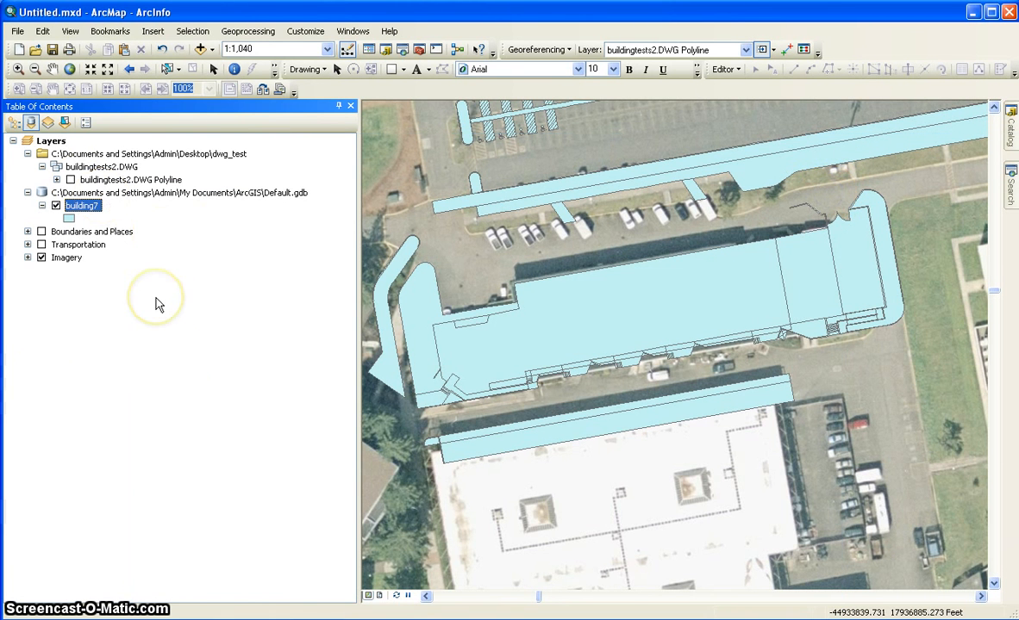
Select the records with OBJECTID 5 to 17 in the building7 attribute table, view them on the map and close the table.
right_click(86, 216)
click(148, 248)
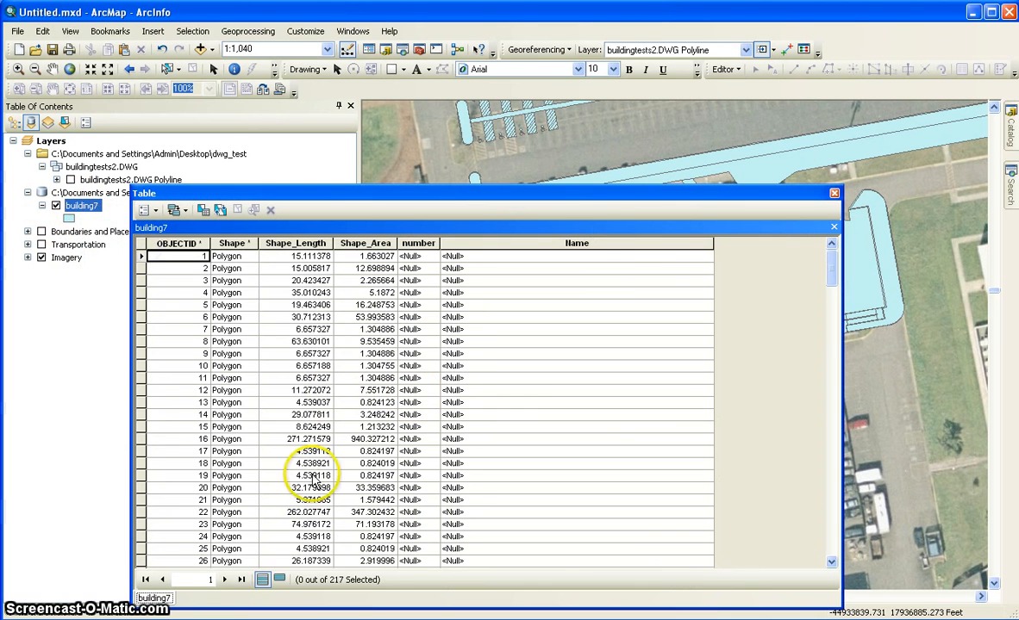
click(141, 451)
shift+click(147, 307)
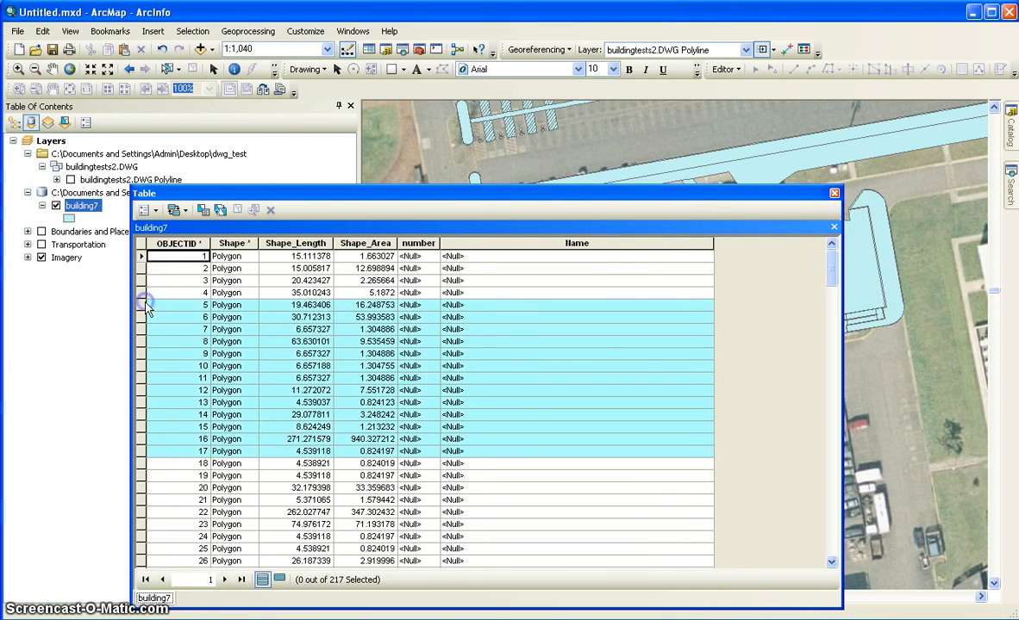
drag(775, 193, 659, 491)
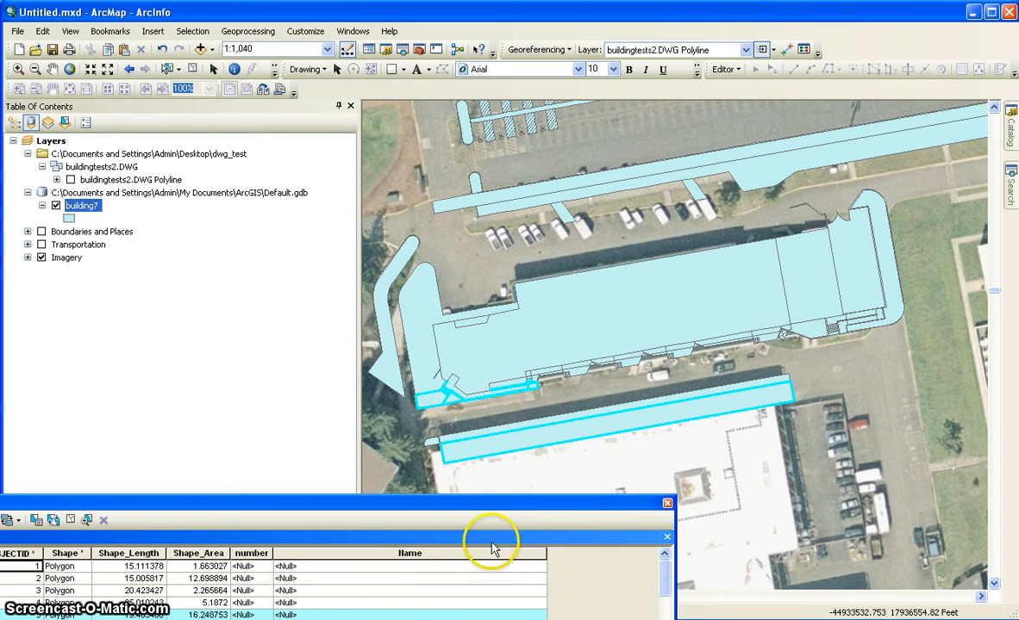
click(667, 503)
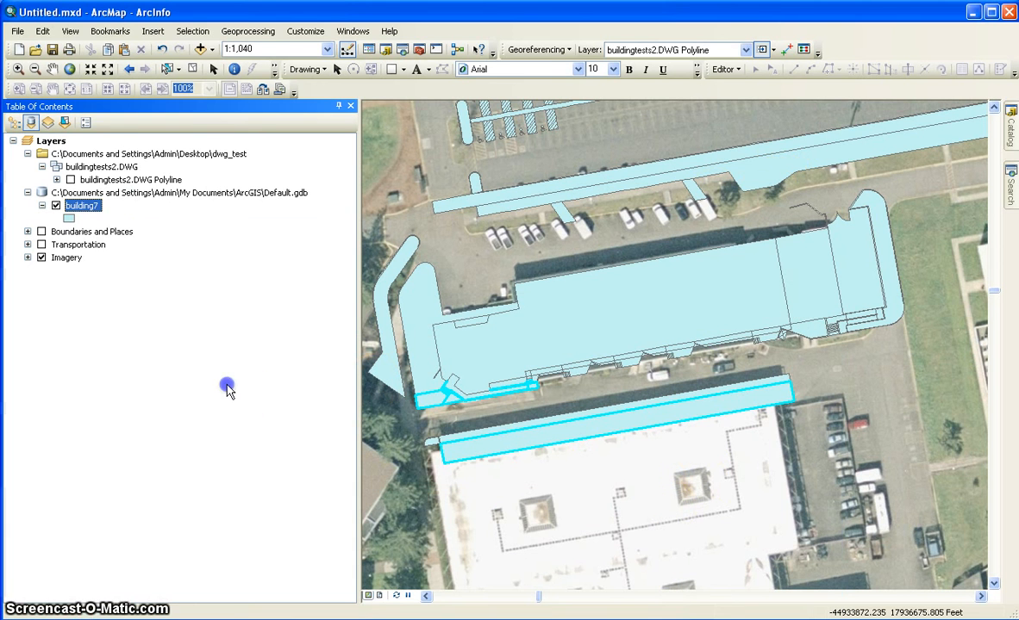
click(246, 346)
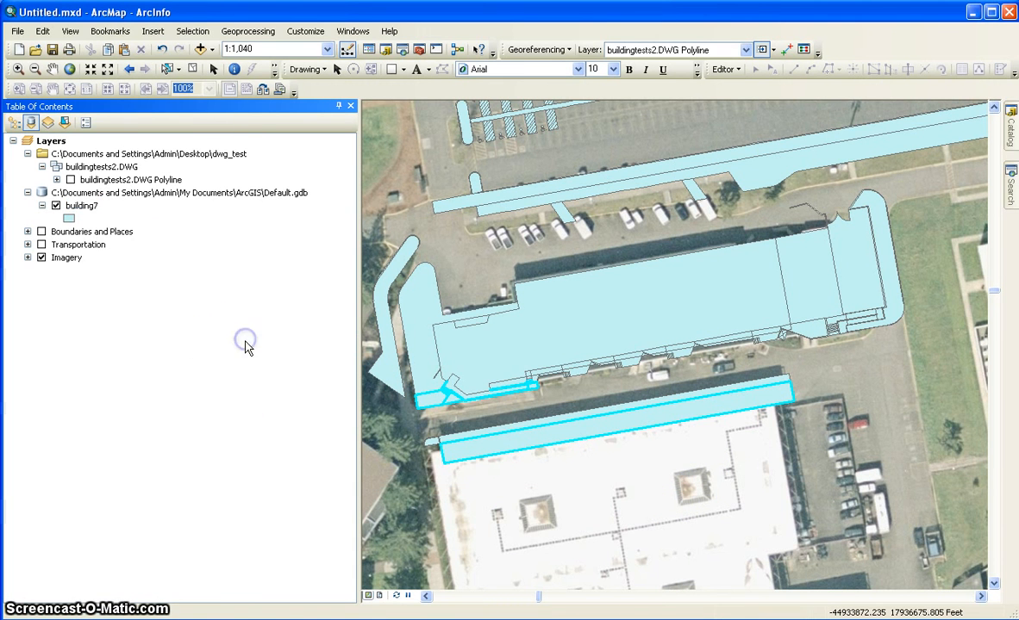